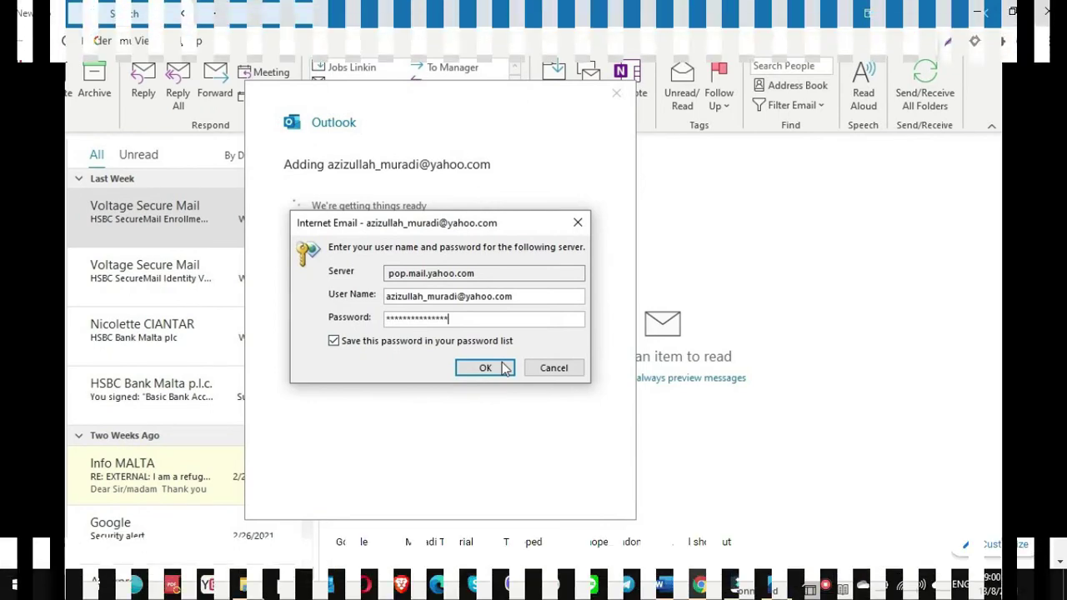
# Search Google for 'muradi tutorial', go to the Muradi Tutorial YouTube channel's videos, and play the Outlook error video.
pyautogui.write('tu')
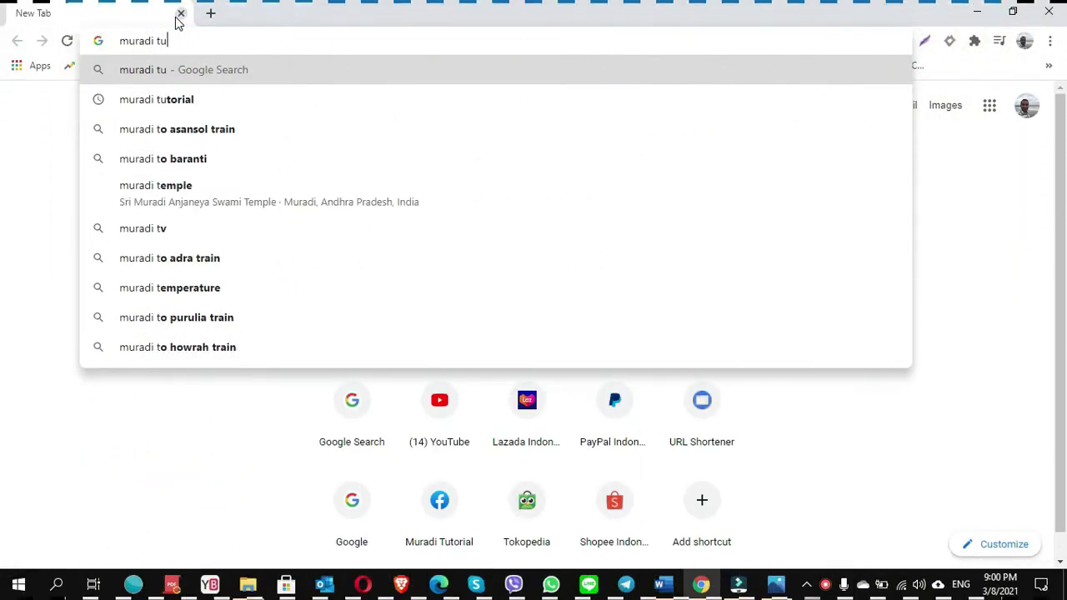
pyautogui.write('t')
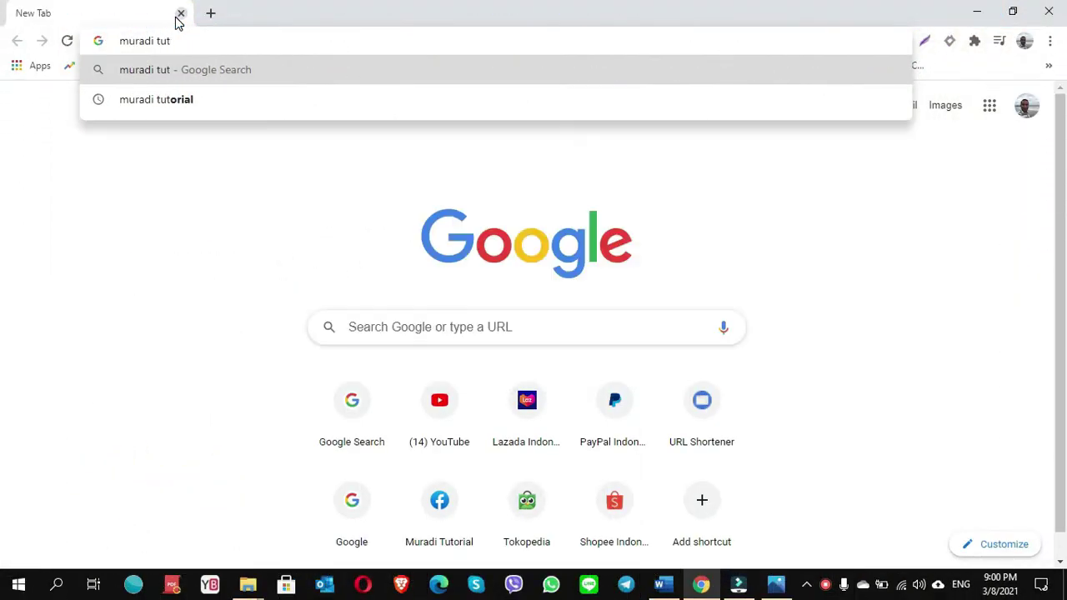
pyautogui.click(158, 99)
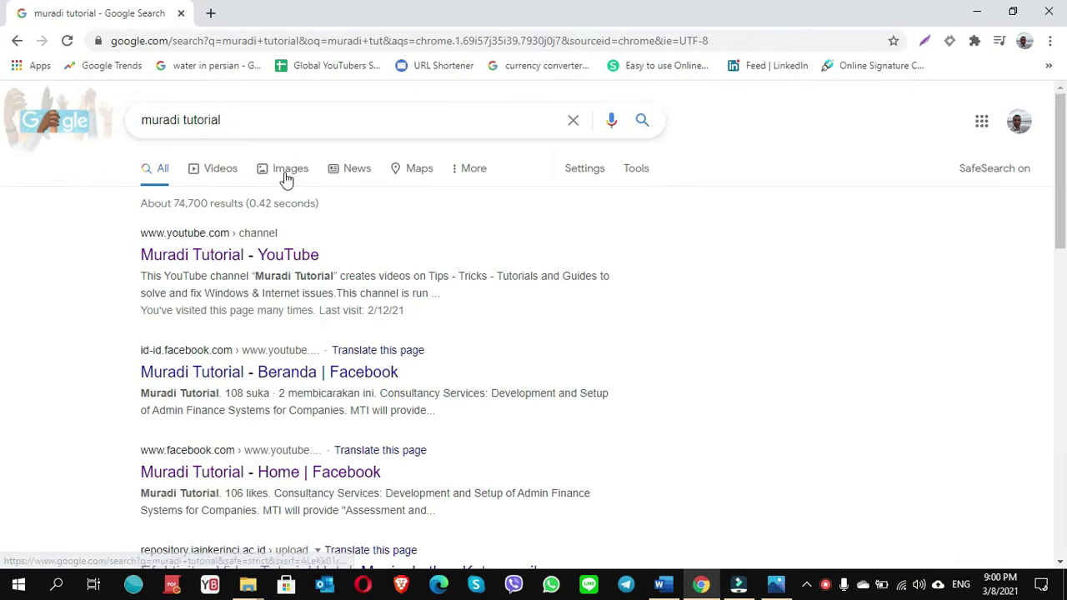
pyautogui.click(226, 255)
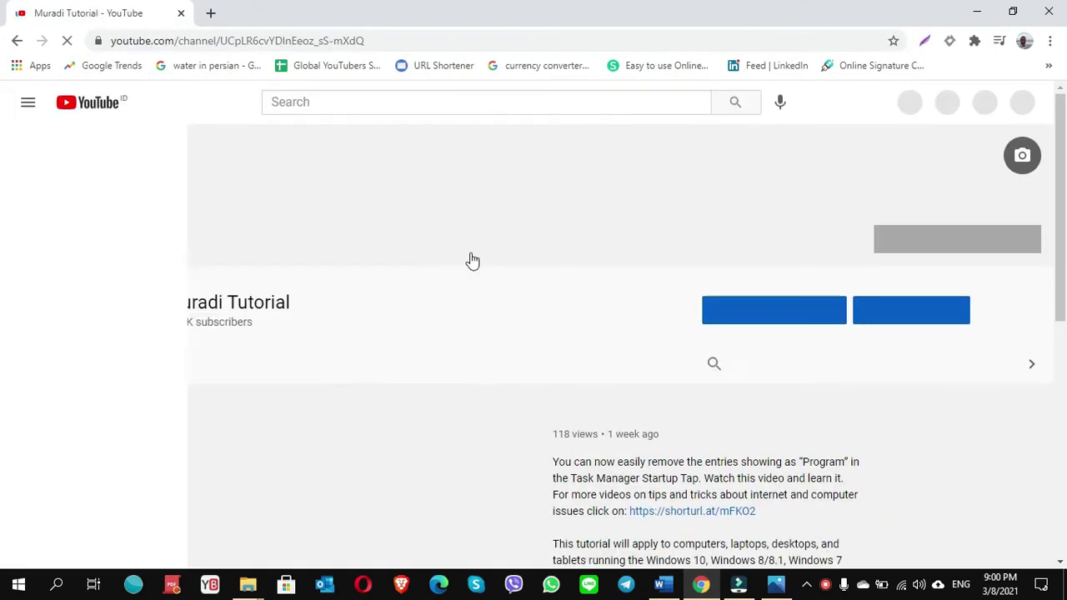
pyautogui.click(399, 366)
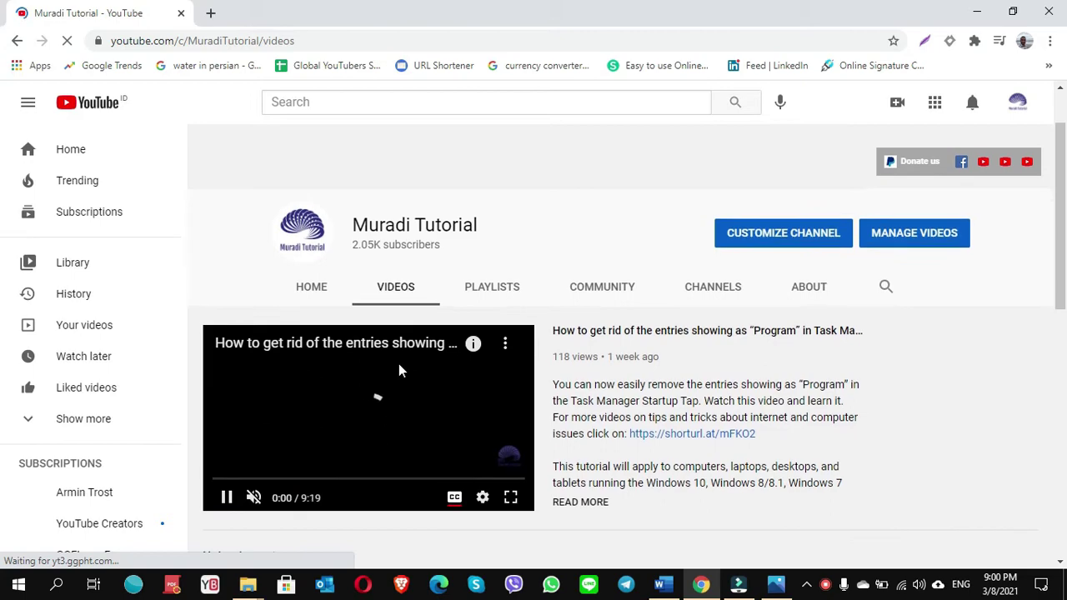
pyautogui.scroll(-12, 434, 407)
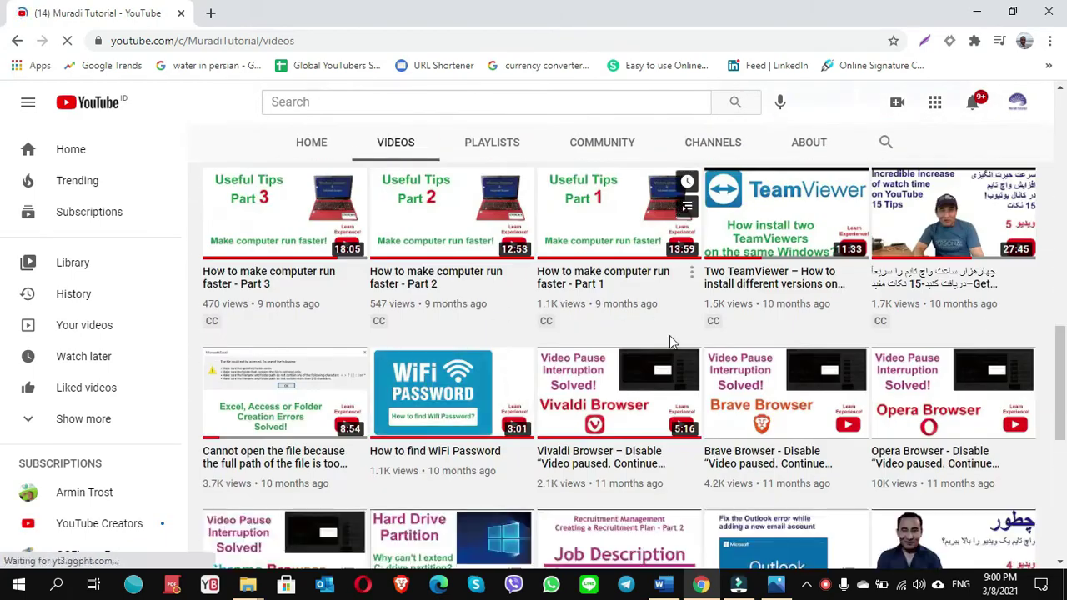
pyautogui.scroll(-3, 695, 338)
pyautogui.click(795, 346)
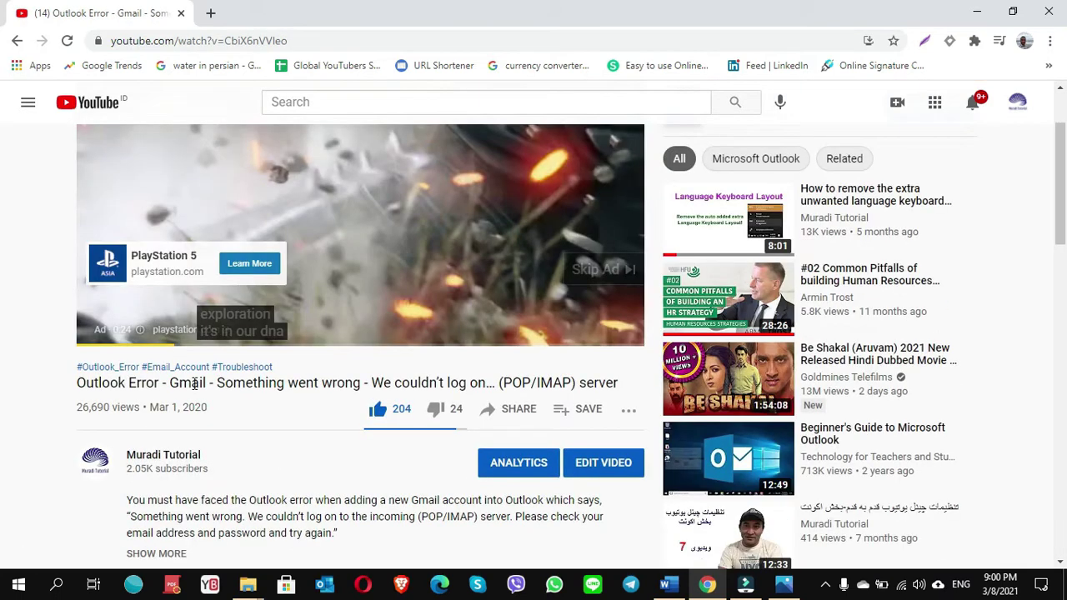
# Leave the YouTube tutorial and restore the Outlook inbox window from the taskbar.
pyautogui.doubleClick(195, 382)
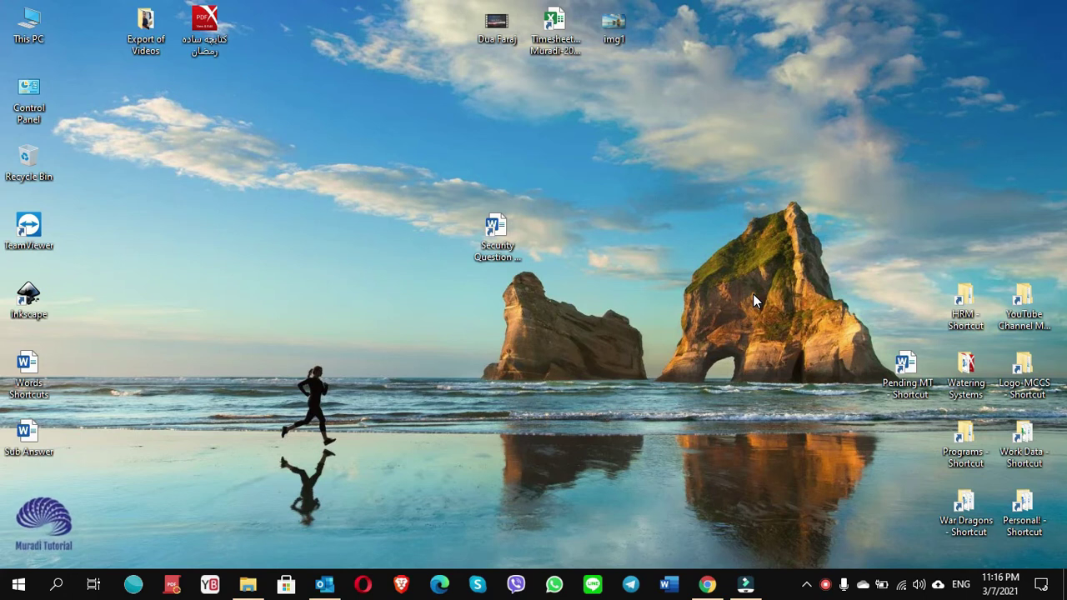
pyautogui.click(325, 581)
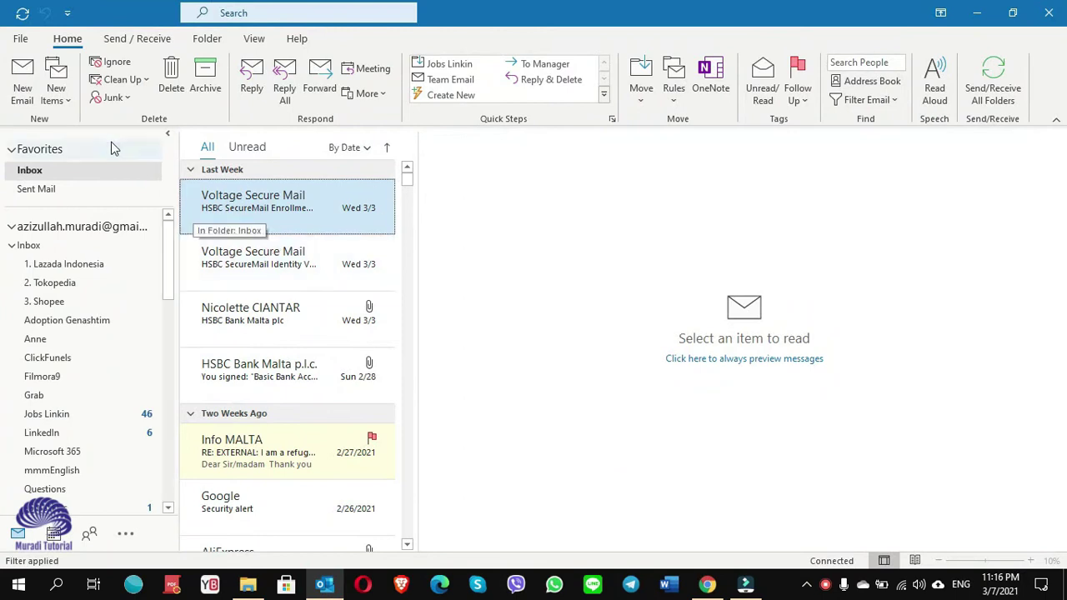
# Add a new account with the Yahoo email address and choose POP as the account type.
pyautogui.click(21, 42)
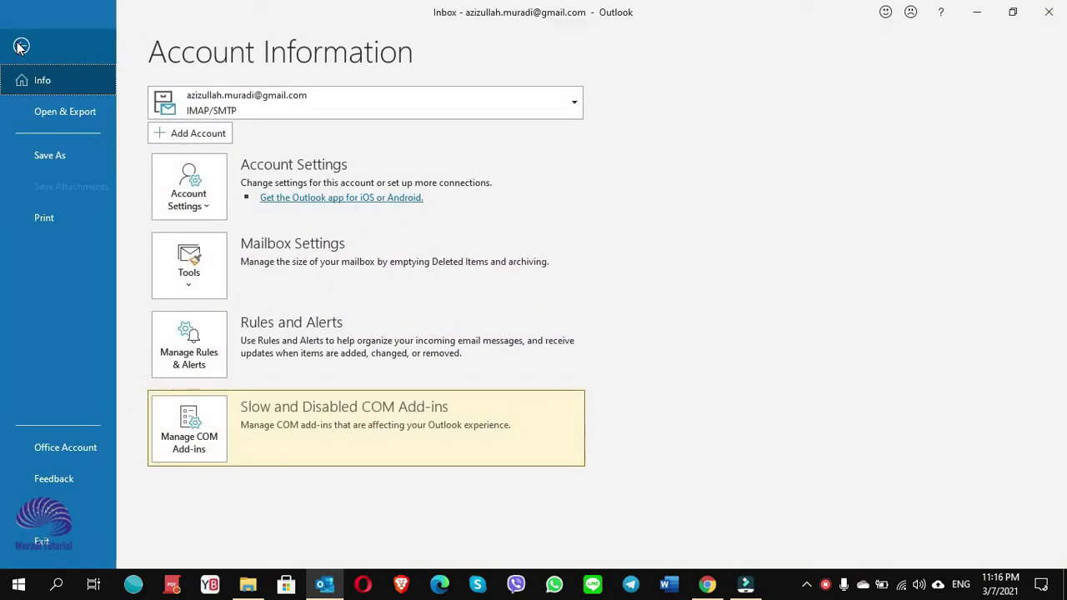
pyautogui.click(218, 136)
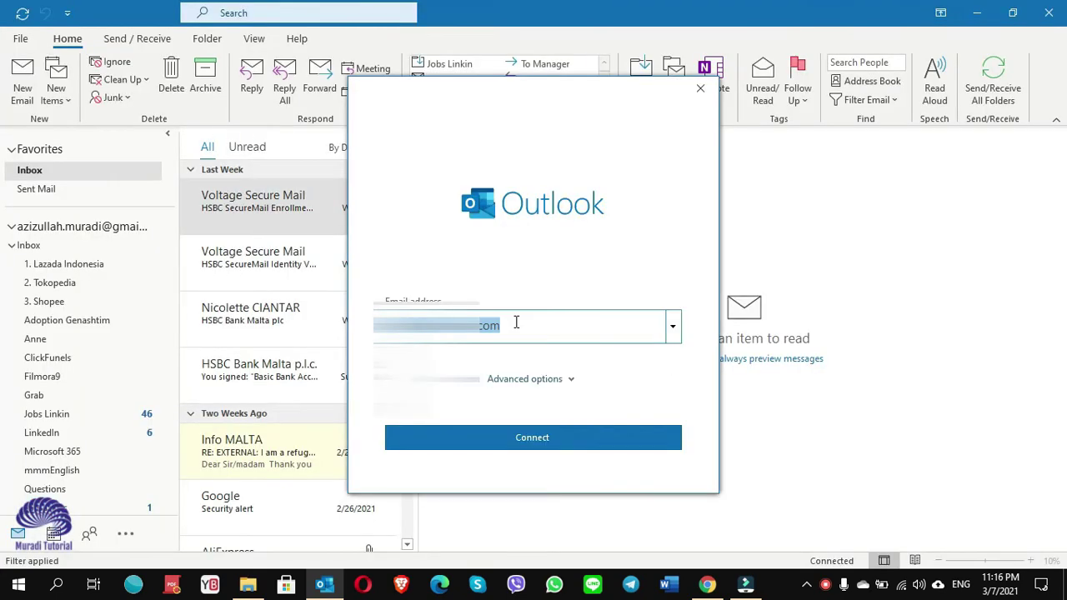
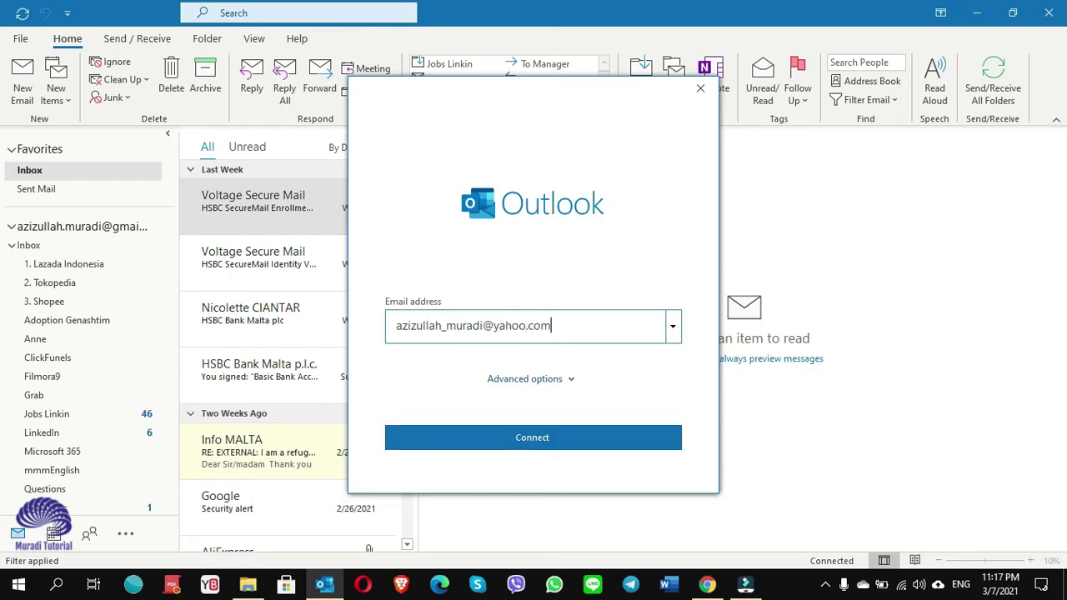
pyautogui.click(548, 439)
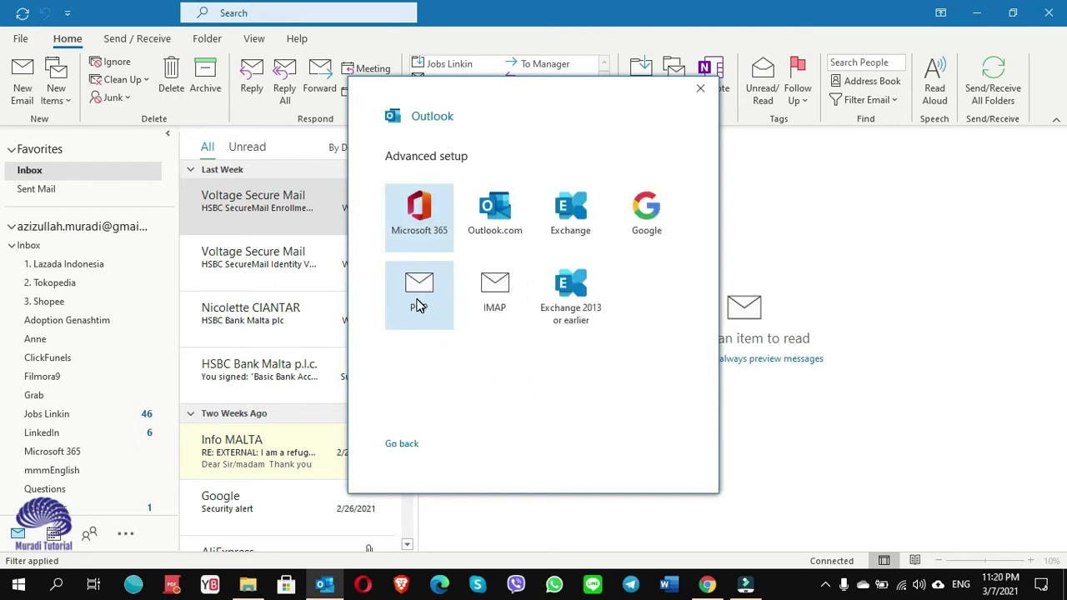
pyautogui.click(419, 306)
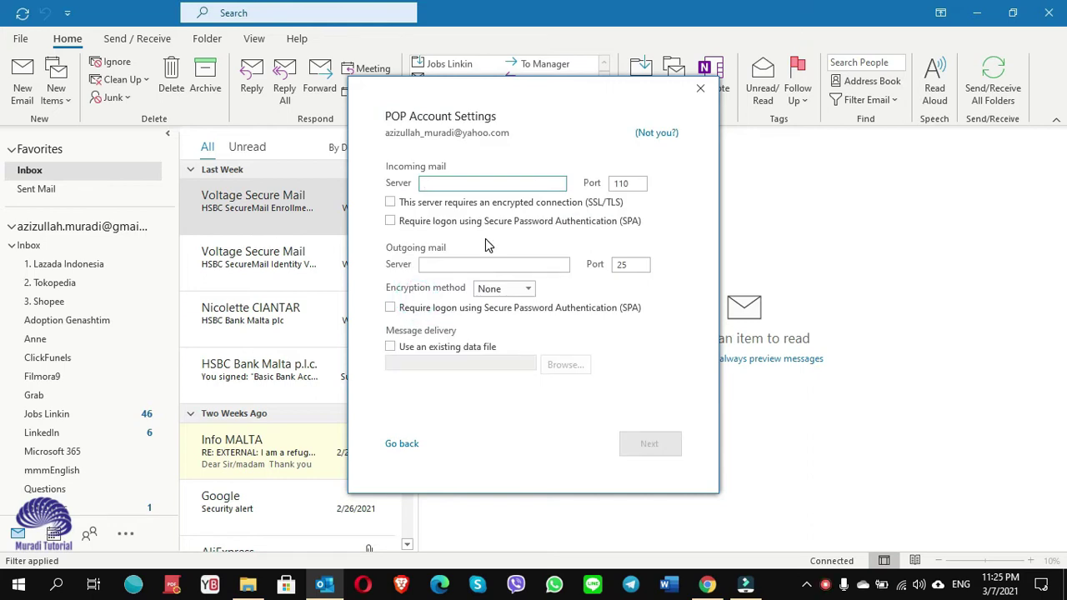
# Enter pop.mail.yahoo.com on port 995 with SSL/TLS and smtp.mail.yahoo.com on port 465, then continue.
pyautogui.write('pop.mail.yahoo.com')
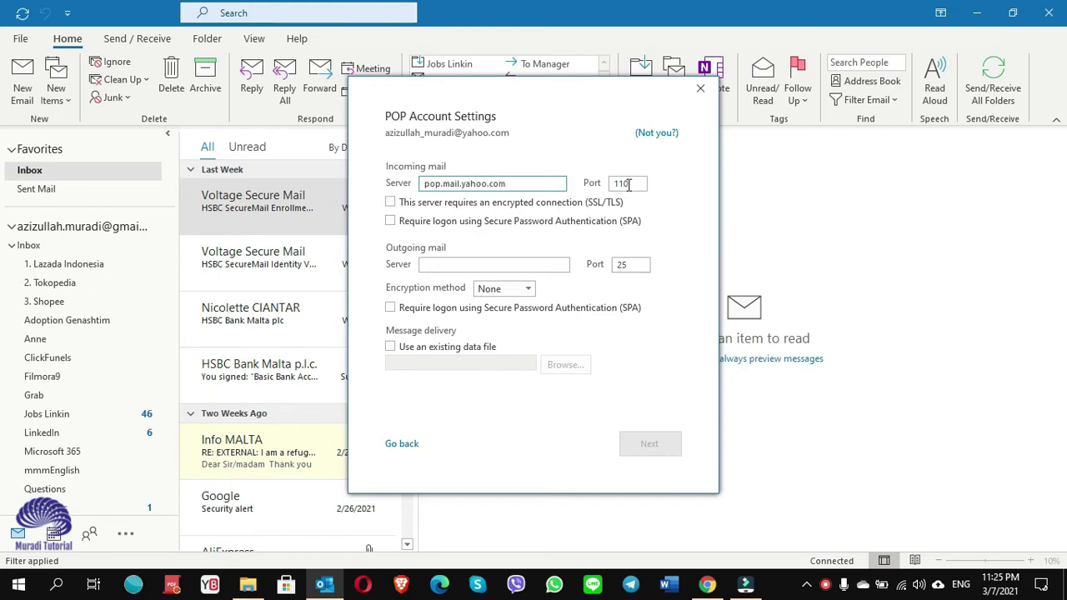
pyautogui.click(625, 183)
pyautogui.press('BackSpace')
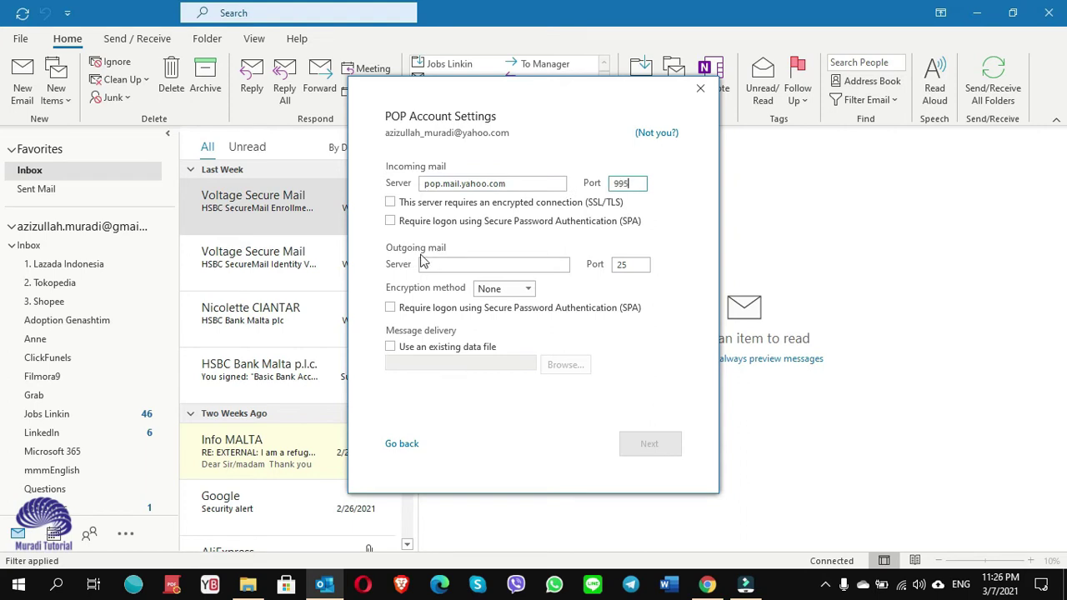
pyautogui.click(446, 263)
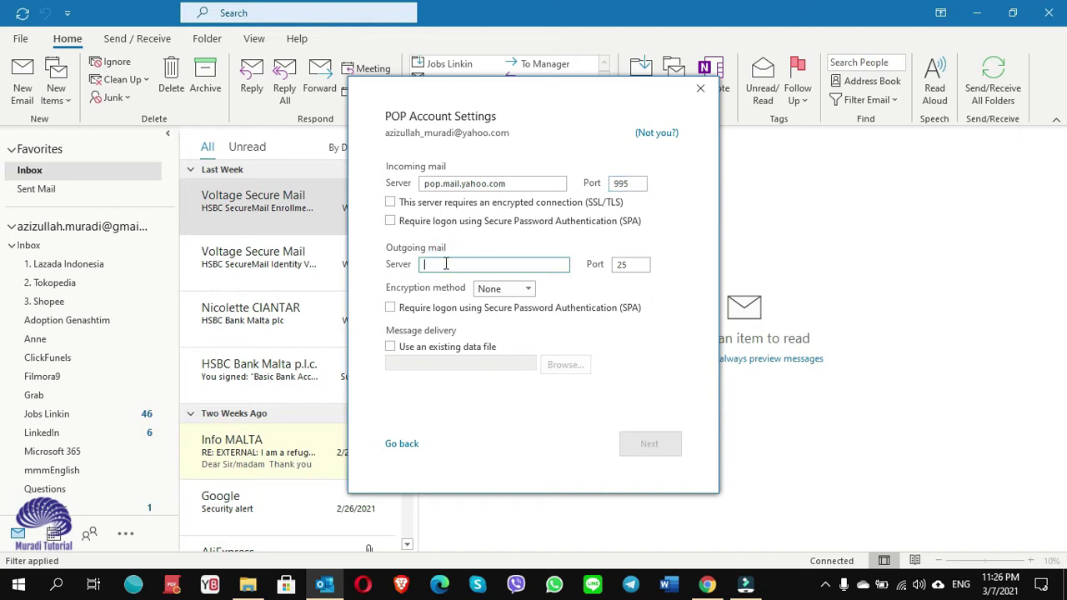
pyautogui.write('sm')
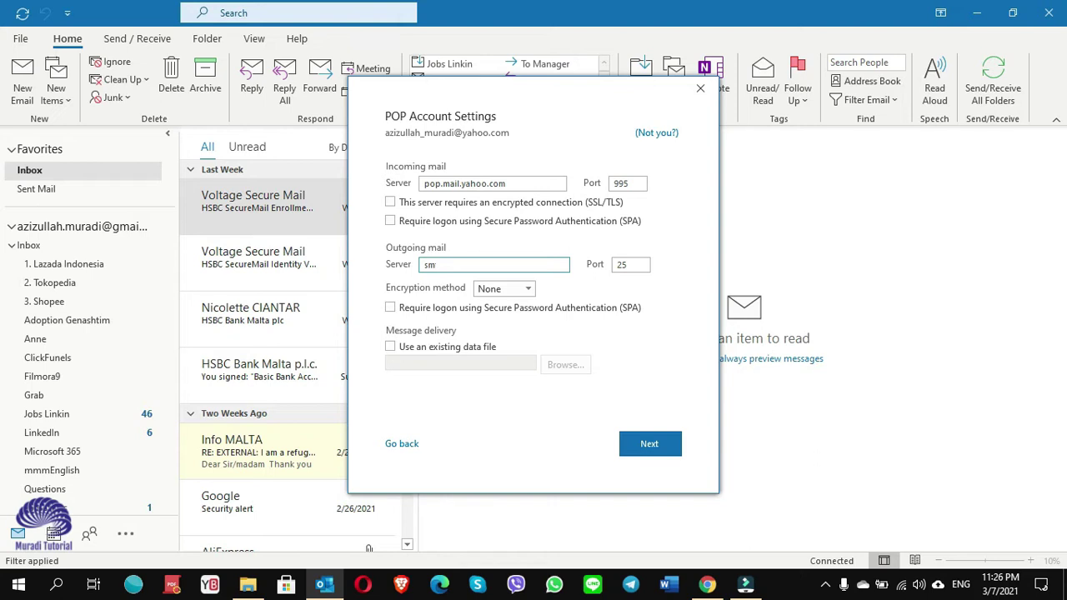
pyautogui.write('tp.mail.yahoo.com')
pyautogui.doubleClick(631, 264)
pyautogui.write('46')
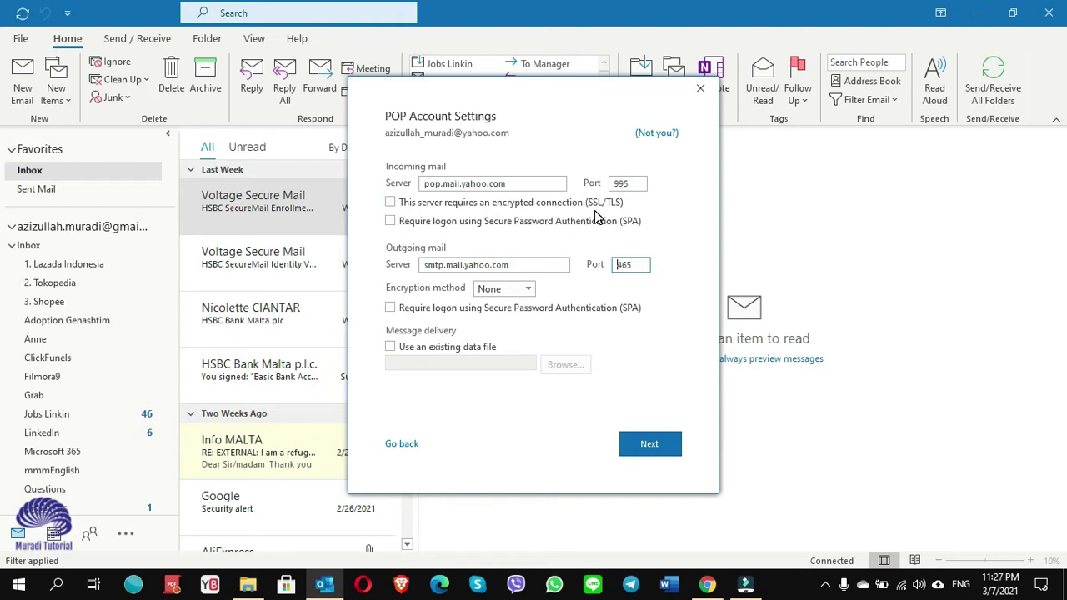
pyautogui.click(390, 202)
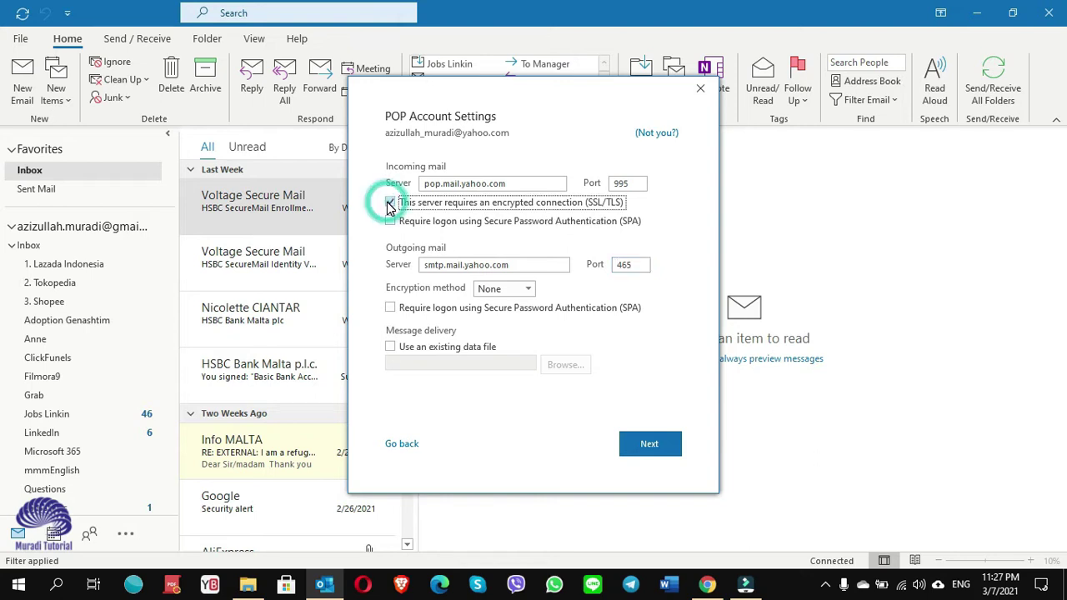
pyautogui.click(658, 448)
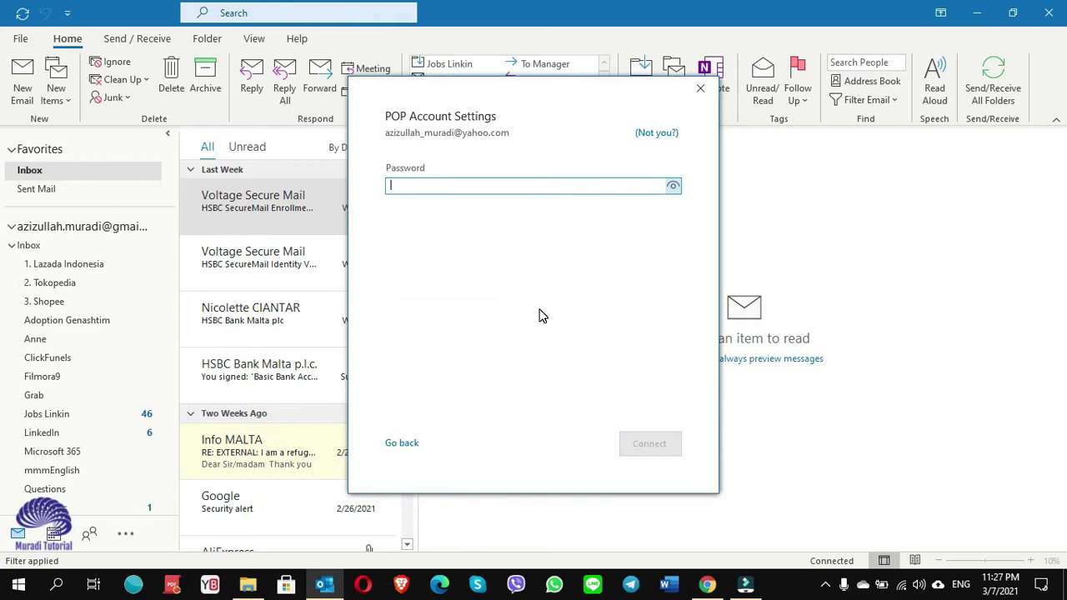
# Connect with the account password, re-enter it when prompted, then reopen the POP settings after the timeout.
pyautogui.write('*')
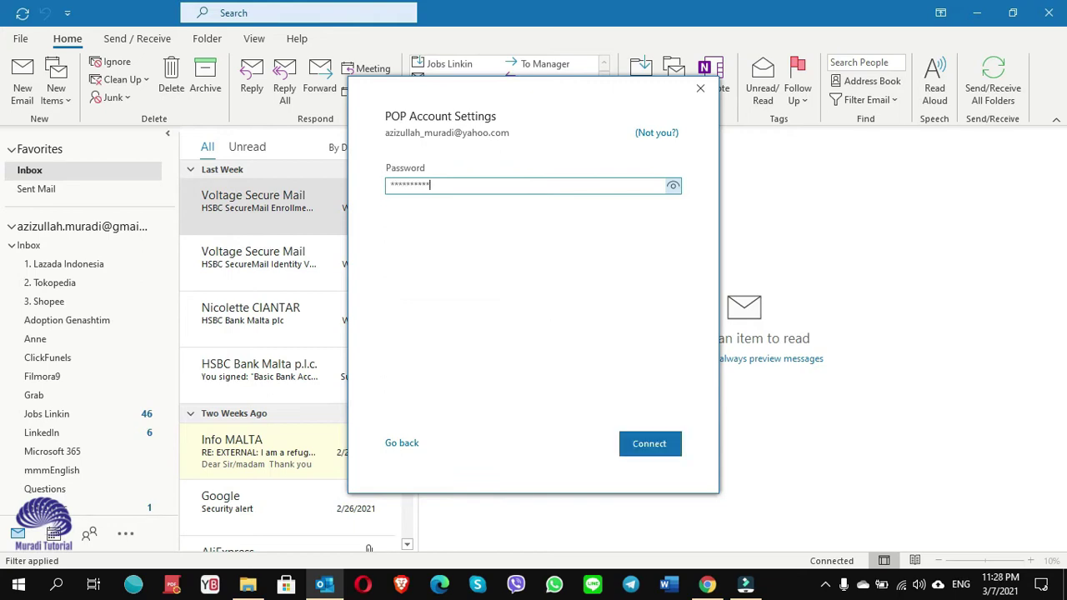
pyautogui.write('************')
pyautogui.click(655, 444)
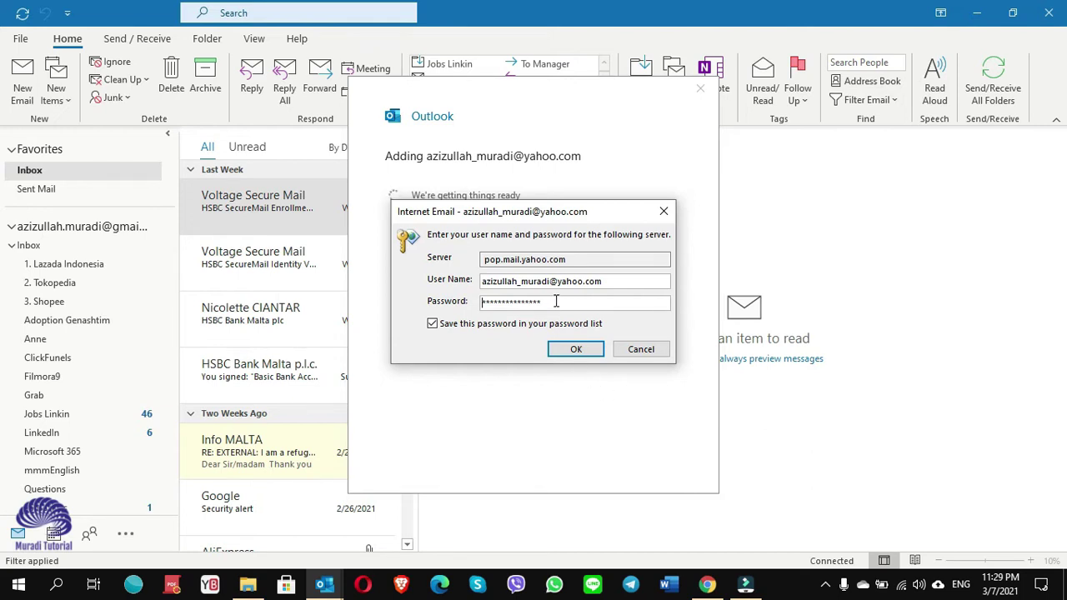
pyautogui.doubleClick(556, 302)
pyautogui.write('*****')
pyautogui.click(588, 349)
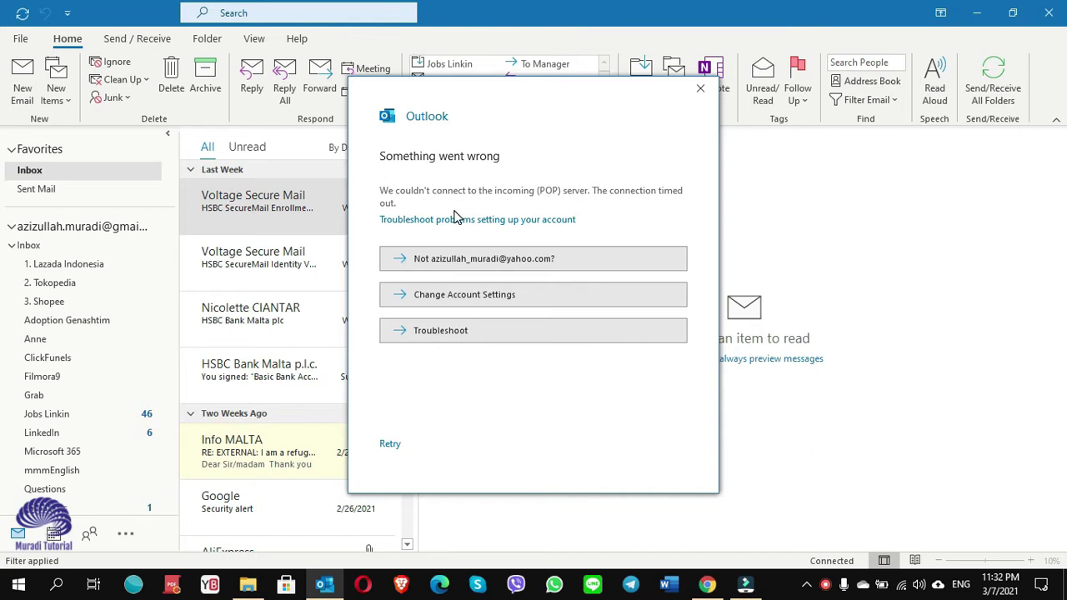
pyautogui.click(475, 301)
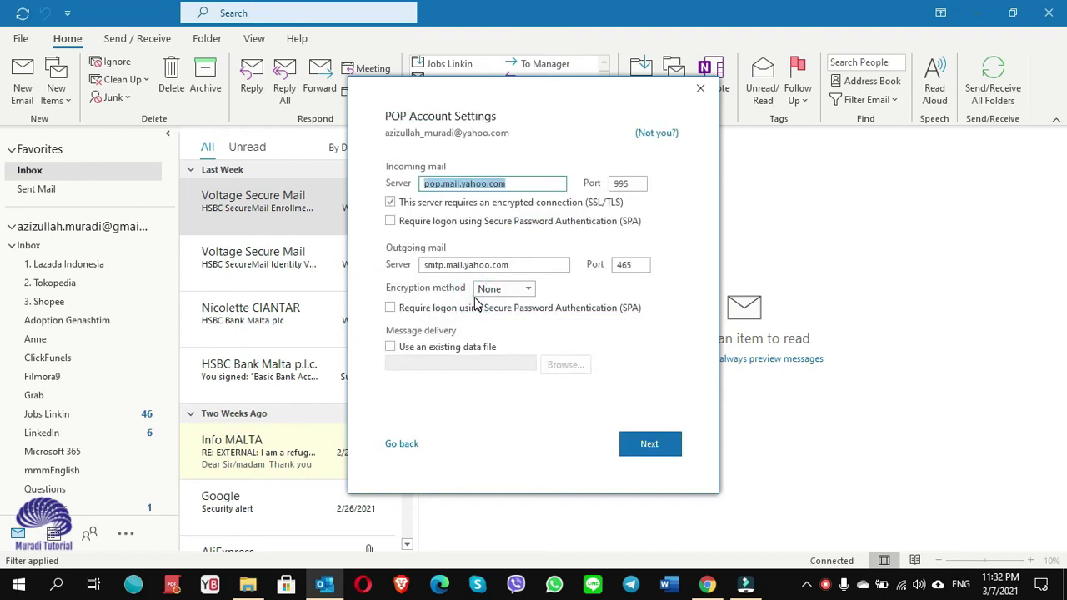
# Edit the outgoing port, retry the connection, and cancel the Internet Email password prompt.
pyautogui.click(633, 265)
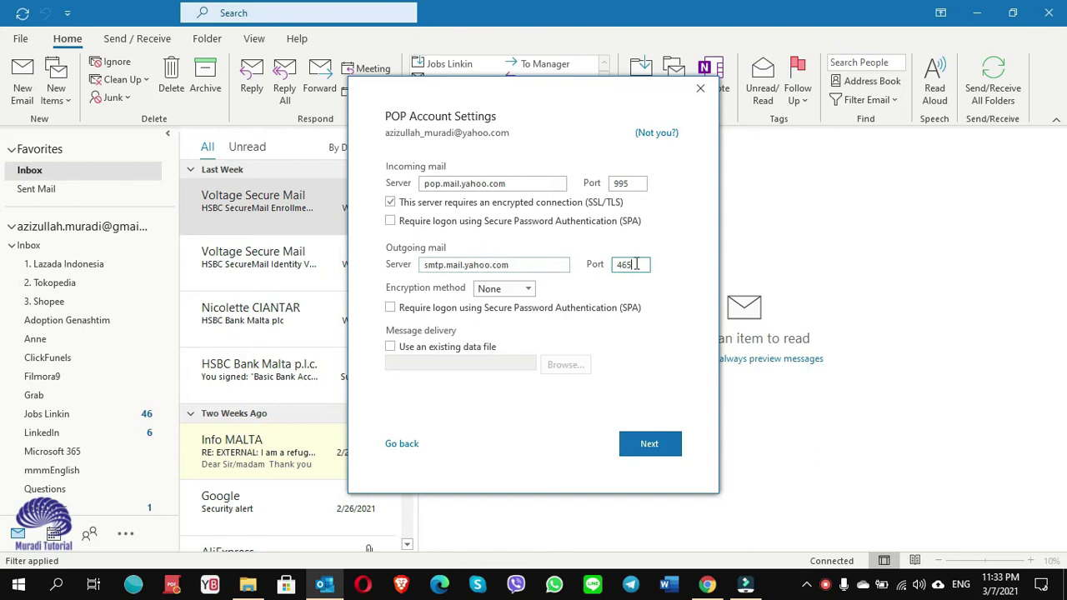
pyautogui.press('BackSpace')
pyautogui.press('BackSpace')
pyautogui.press('BackSpace')
pyautogui.write('5')
pyautogui.click(658, 447)
pyautogui.click(666, 446)
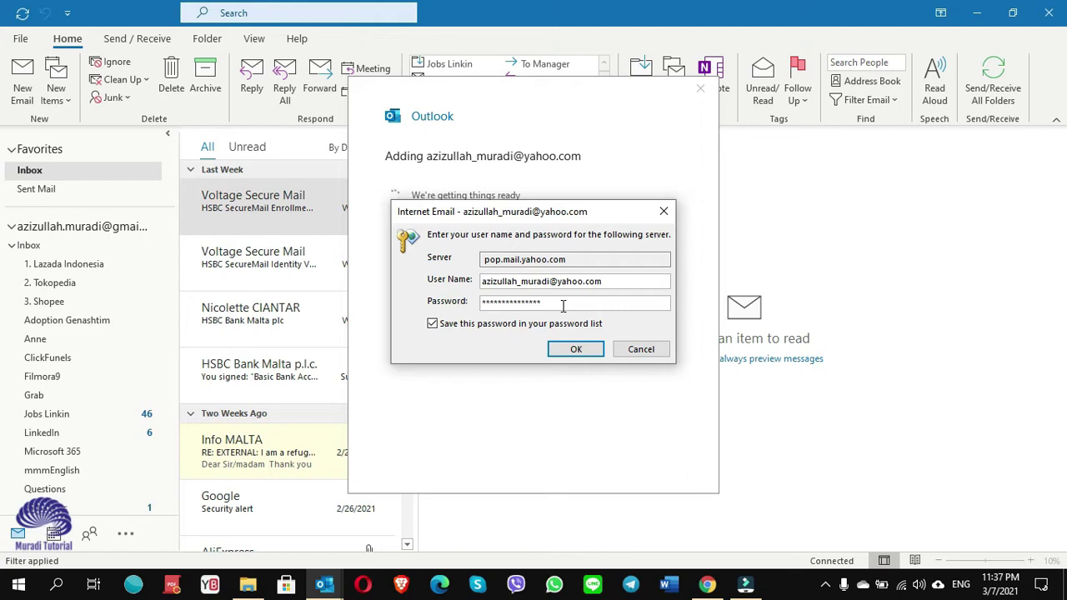
pyautogui.click(642, 351)
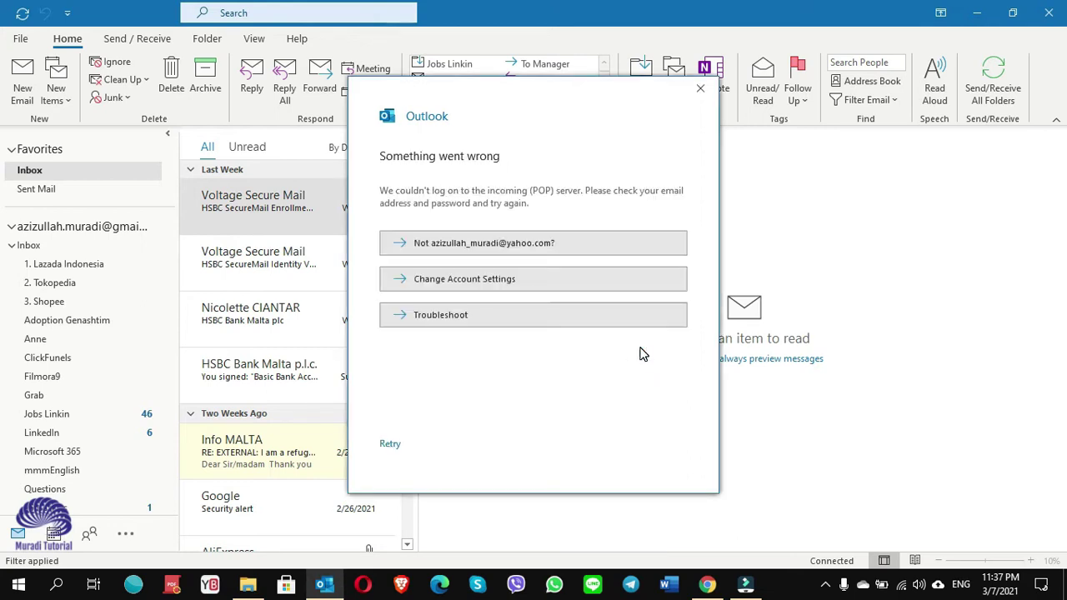
# Go back from the POP settings to the email address screen of account setup.
pyautogui.click(495, 281)
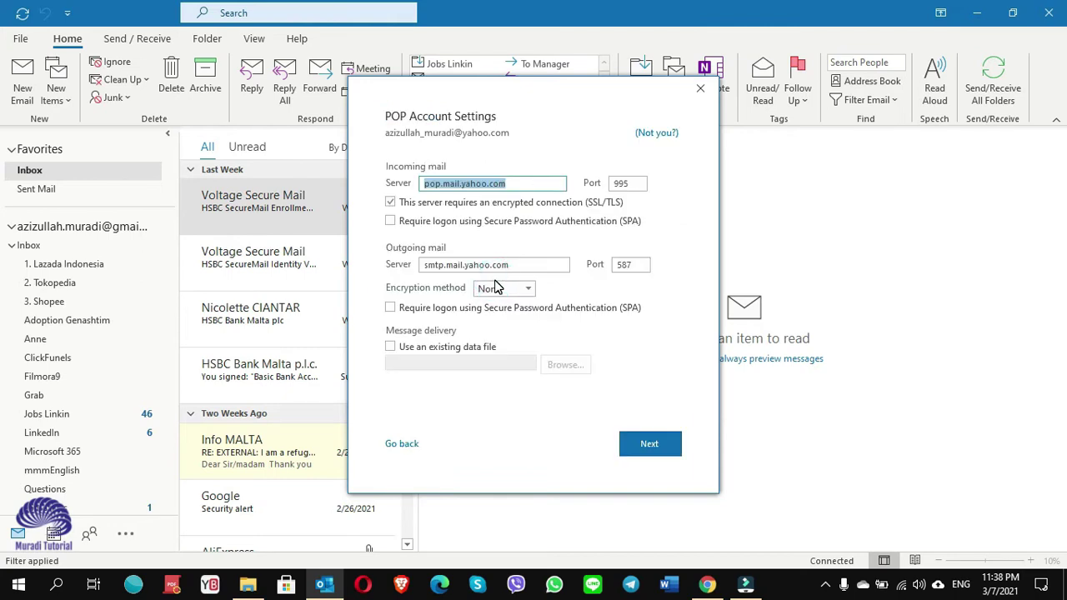
pyautogui.click(401, 444)
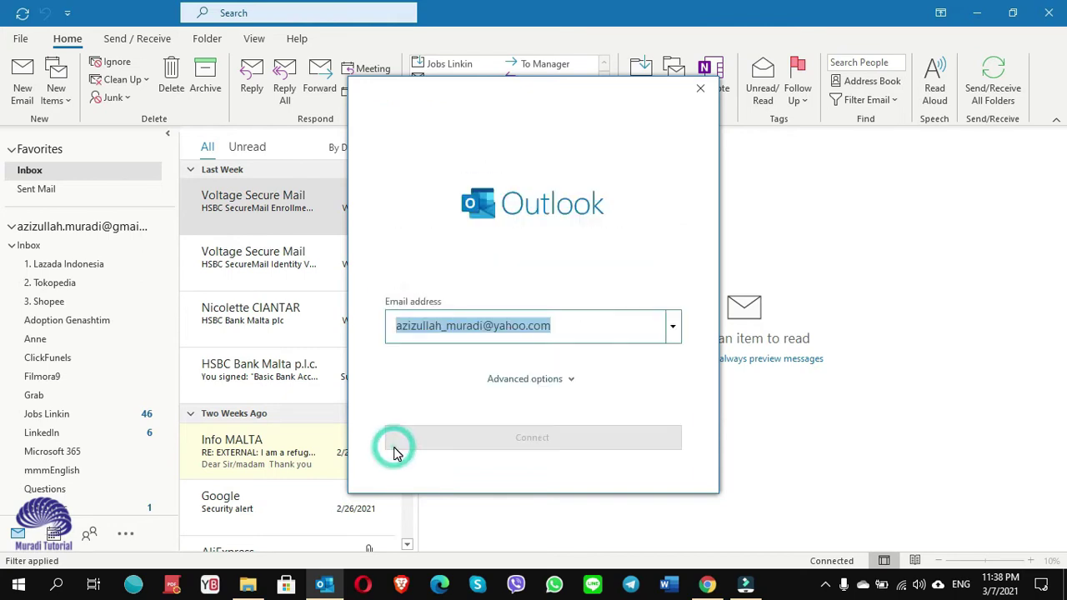
pyautogui.click(626, 405)
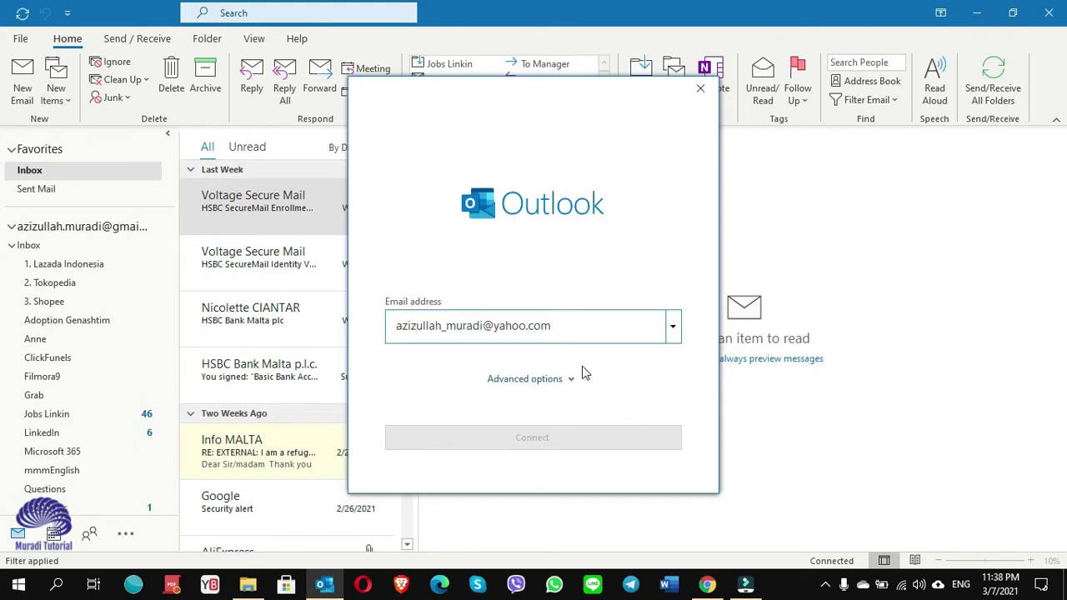
pyautogui.press('Tab')
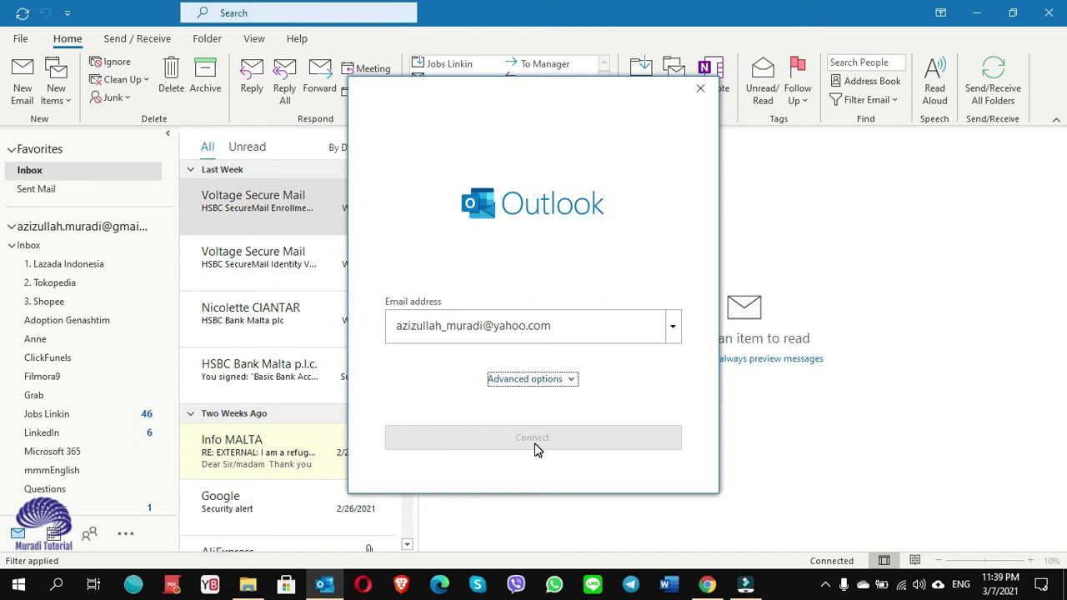
pyautogui.click(564, 332)
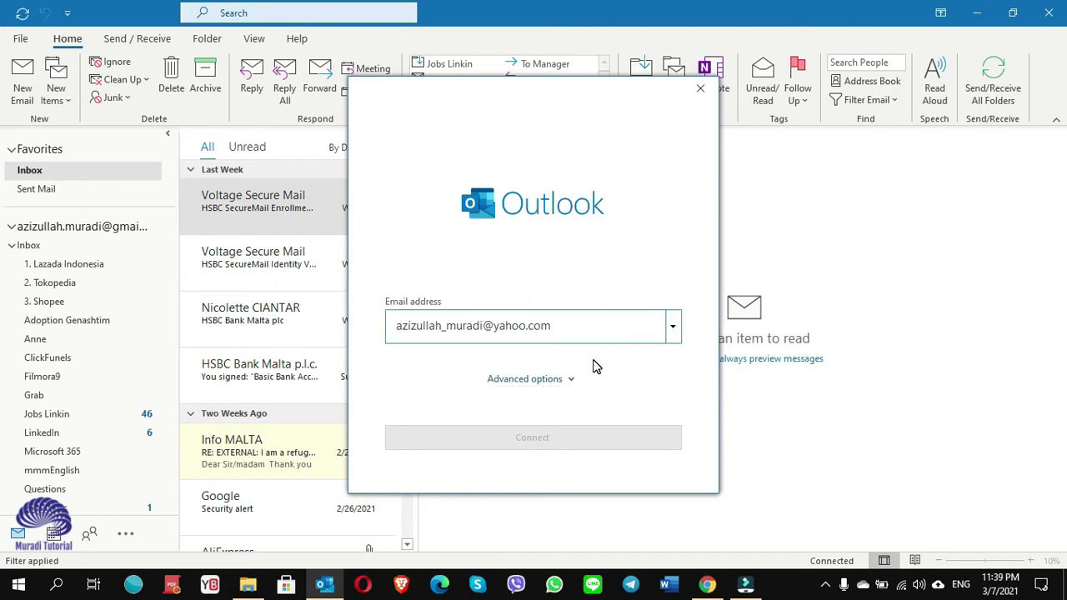
pyautogui.moveTo(554, 326); pyautogui.dragTo(551, 326)
# Pick the Yahoo address from the saved-address dropdown and submit it for setup.
pyautogui.click(672, 327)
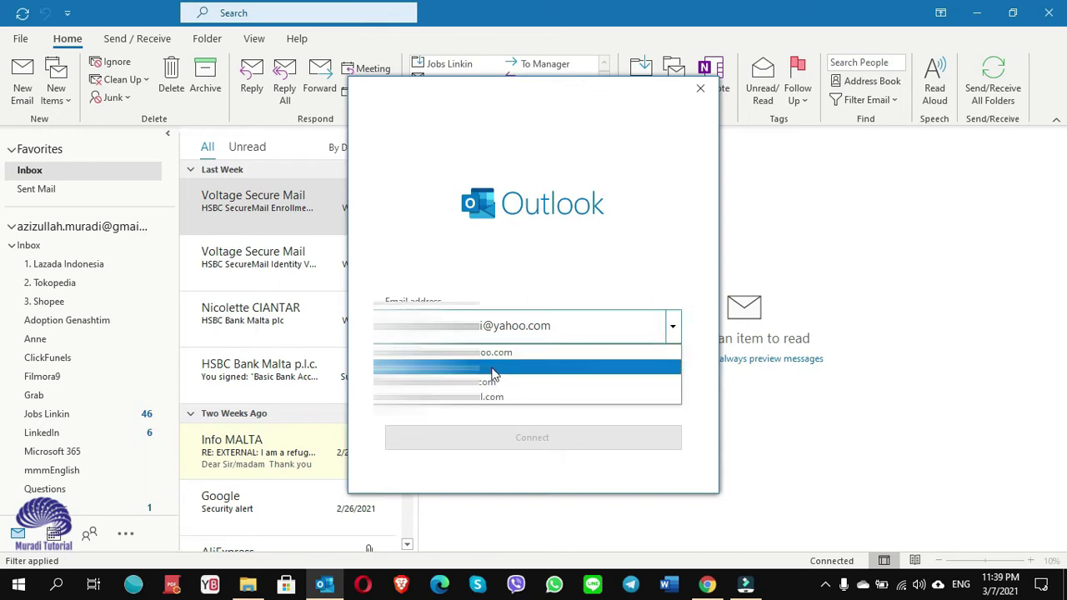
pyautogui.click(490, 367)
pyautogui.click(672, 327)
pyautogui.click(564, 382)
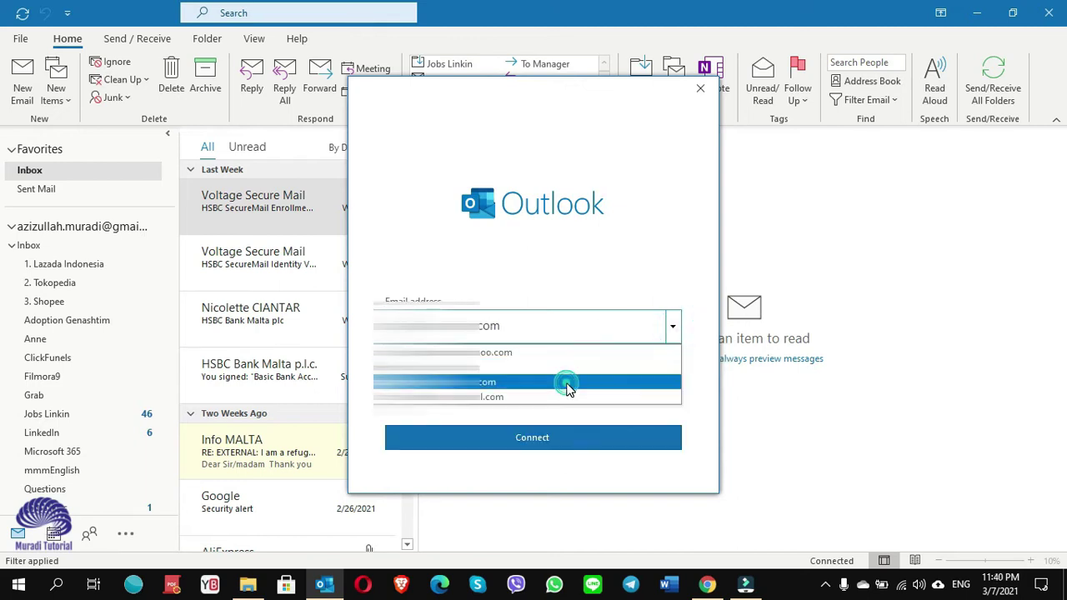
pyautogui.click(672, 328)
pyautogui.click(545, 352)
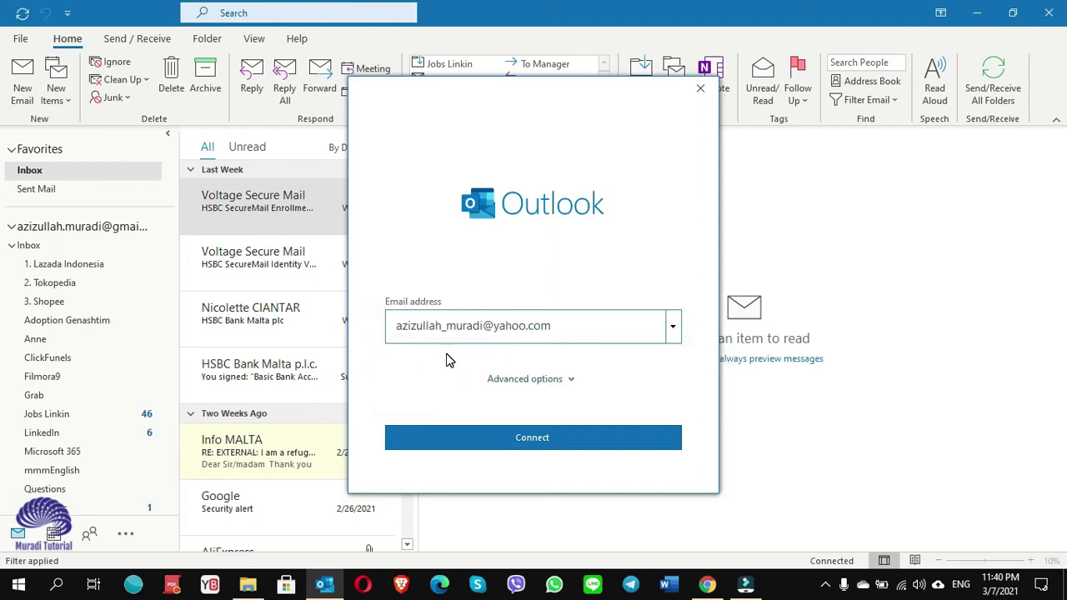
pyautogui.click(537, 441)
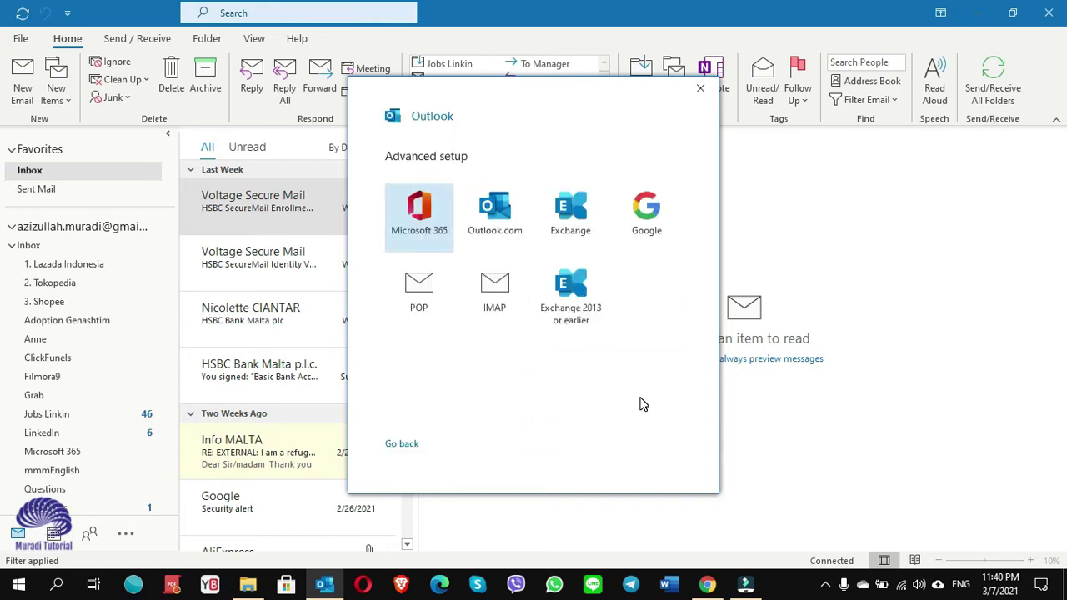
# Choose IMAP and set incoming server imap.mail.yahoo.com on port 993 with SSL/TLS.
pyautogui.click(496, 308)
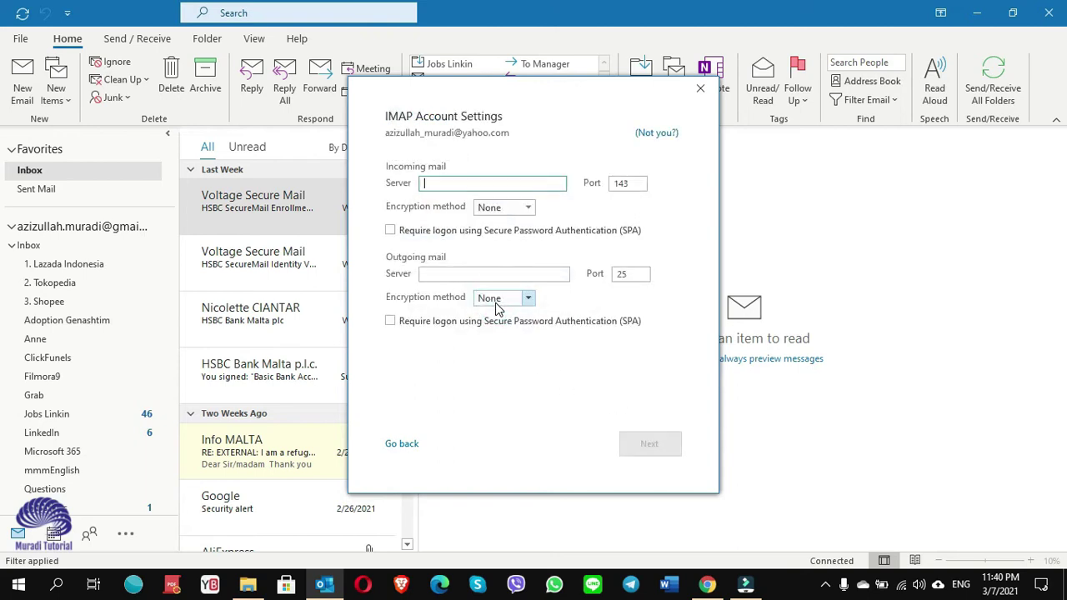
pyautogui.write('imap.mail.yahoo.com')
pyautogui.doubleClick(615, 185)
pyautogui.write('993')
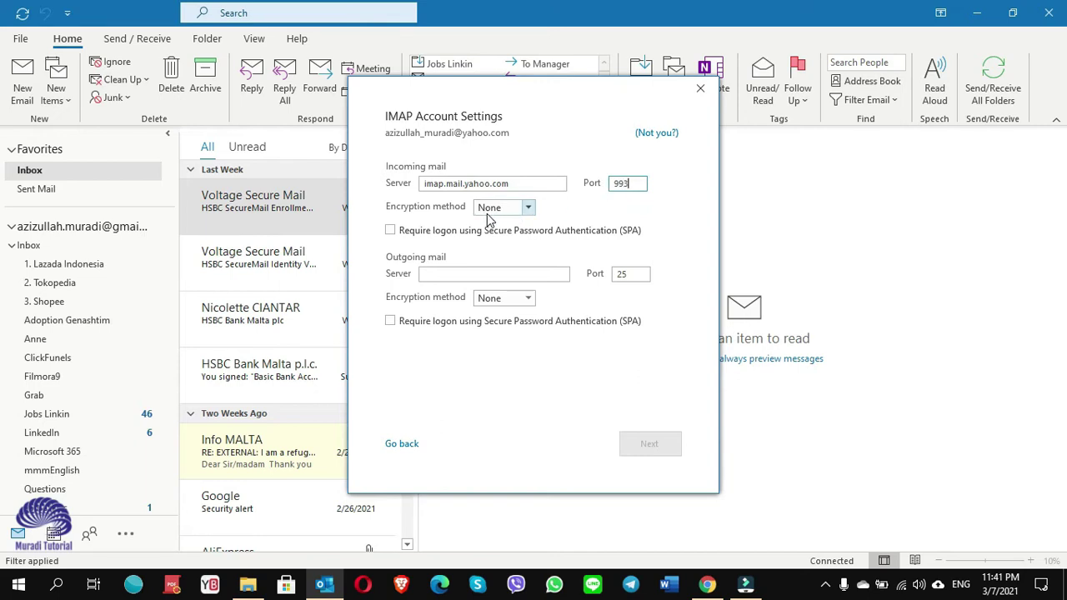
pyautogui.click(528, 212)
pyautogui.click(528, 210)
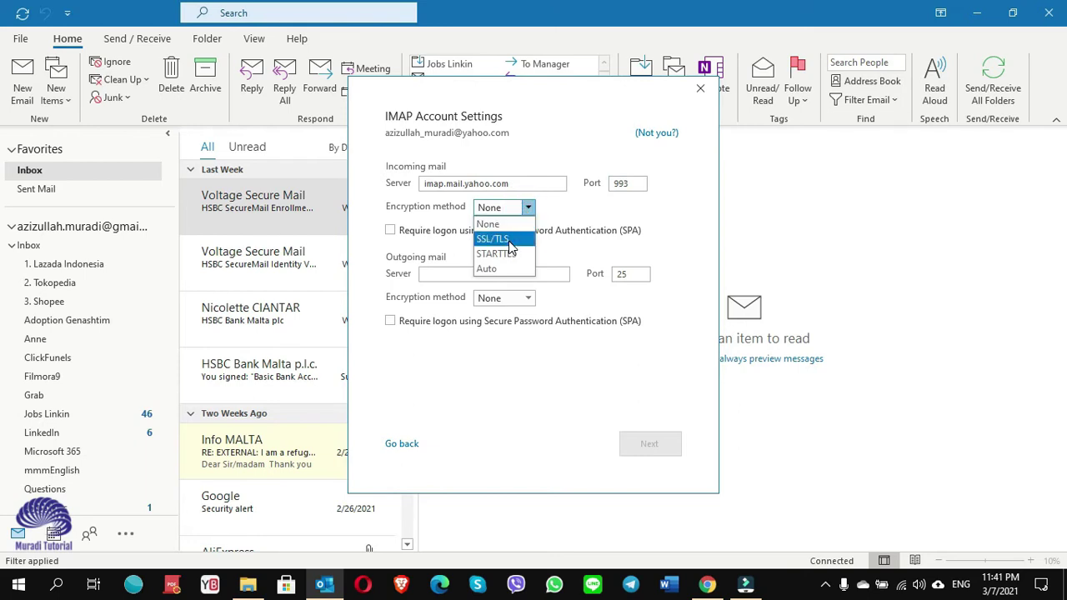
pyautogui.click(500, 239)
# Set outgoing server smtp.mail.yahoo.com on port 465 with SSL/TLS and continue.
pyautogui.click(480, 274)
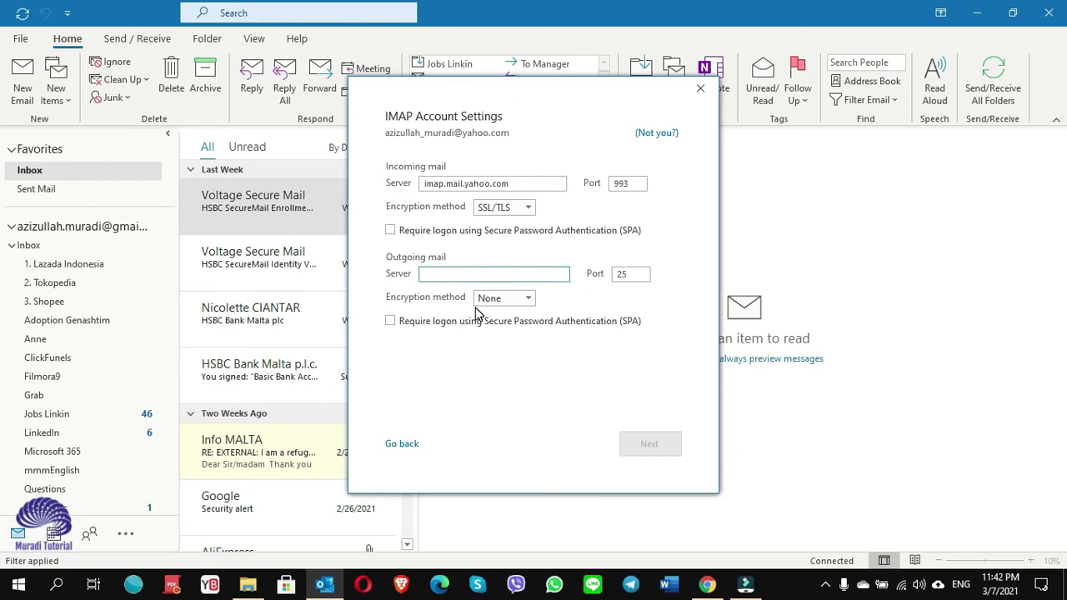
pyautogui.write('smtp.mail')
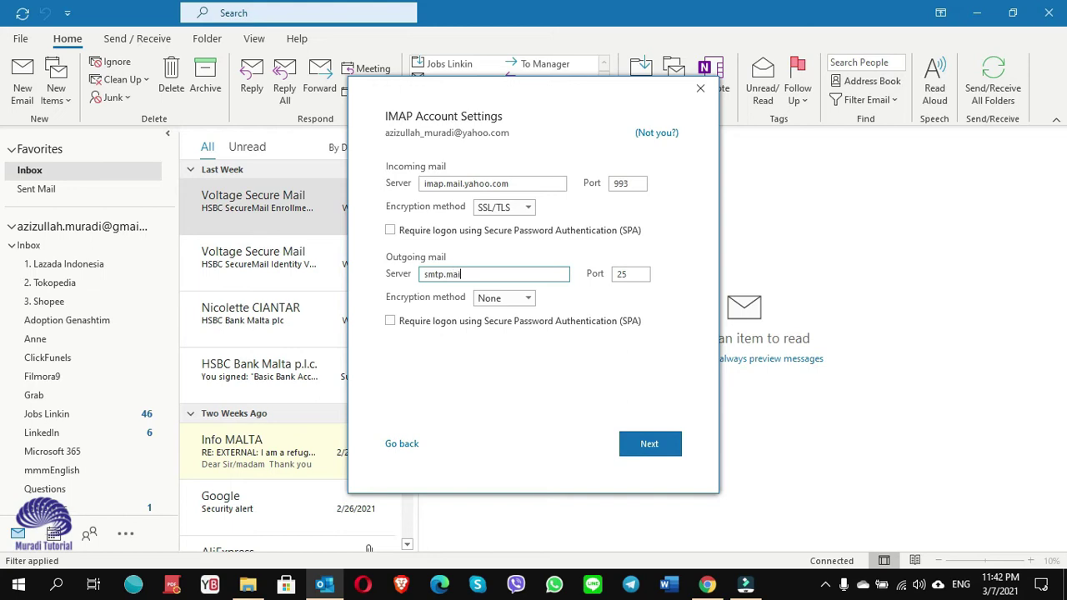
pyautogui.write('.yahoo.com')
pyautogui.doubleClick(641, 276)
pyautogui.write('465')
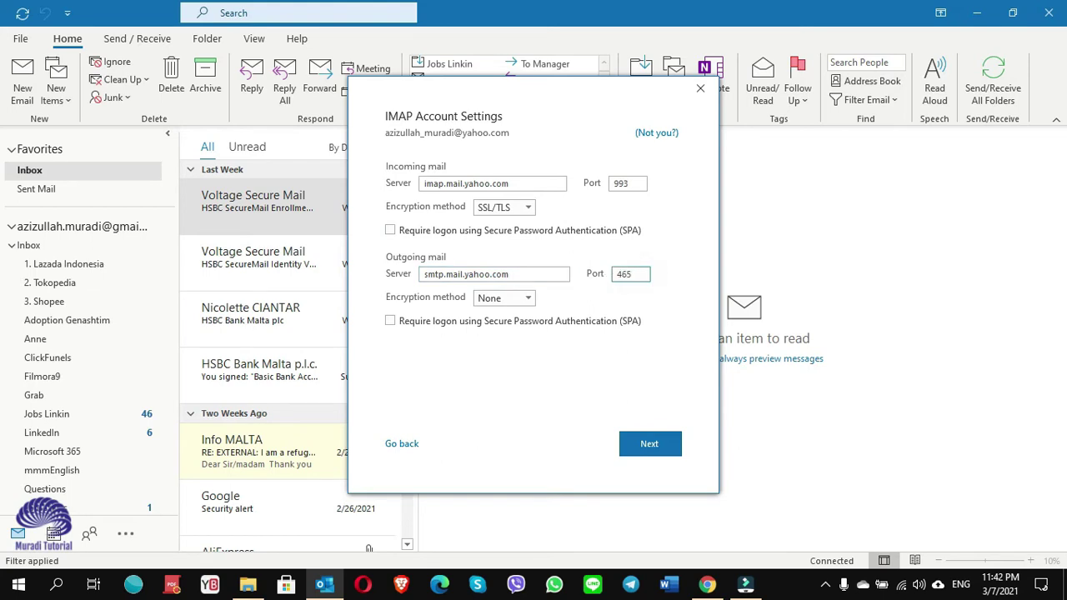
pyautogui.click(528, 299)
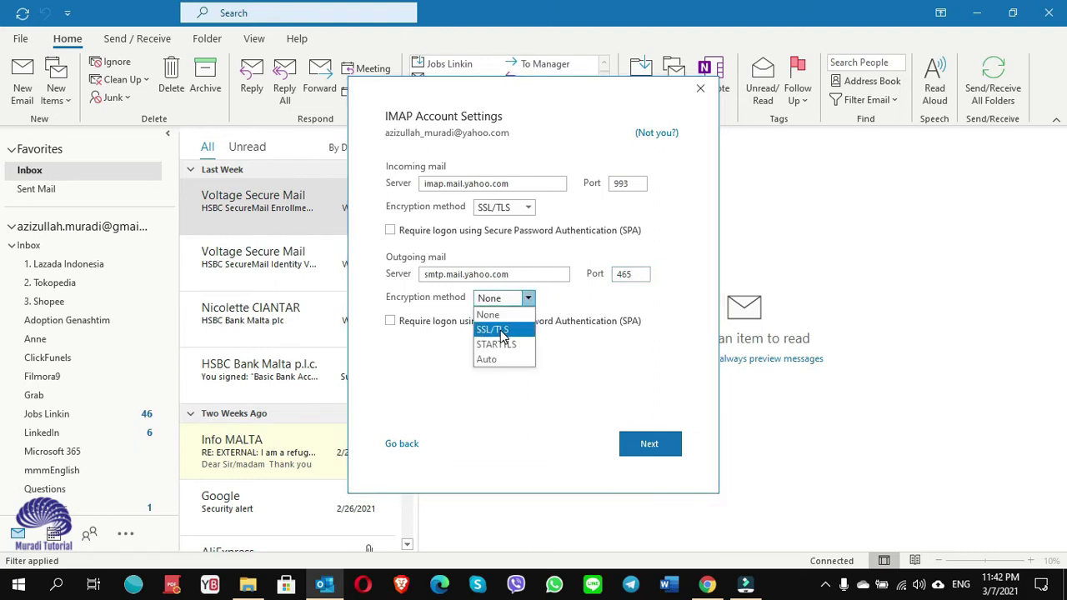
pyautogui.click(501, 332)
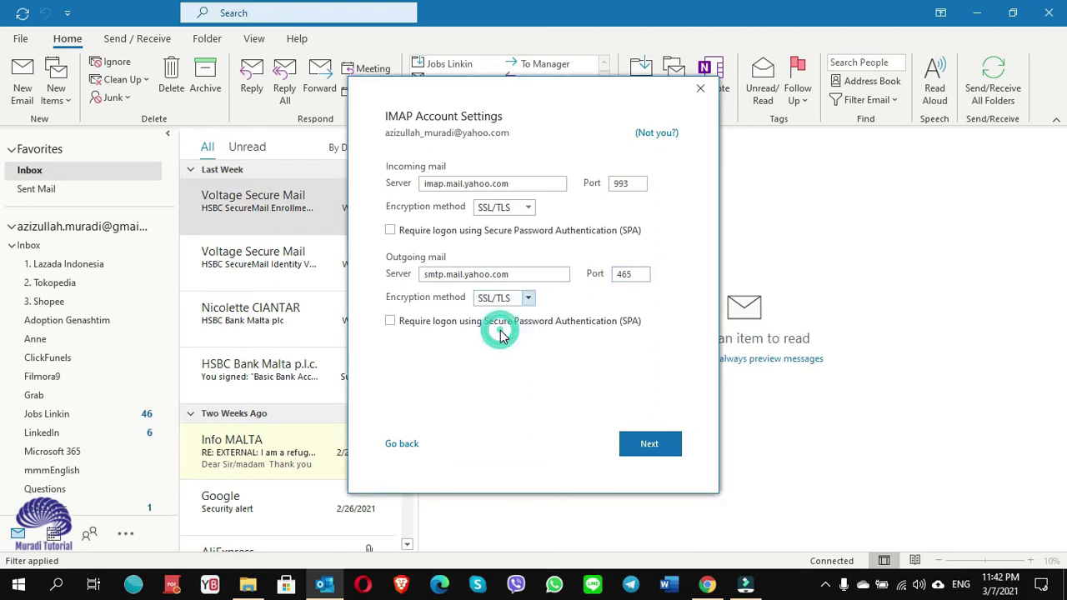
pyautogui.click(651, 446)
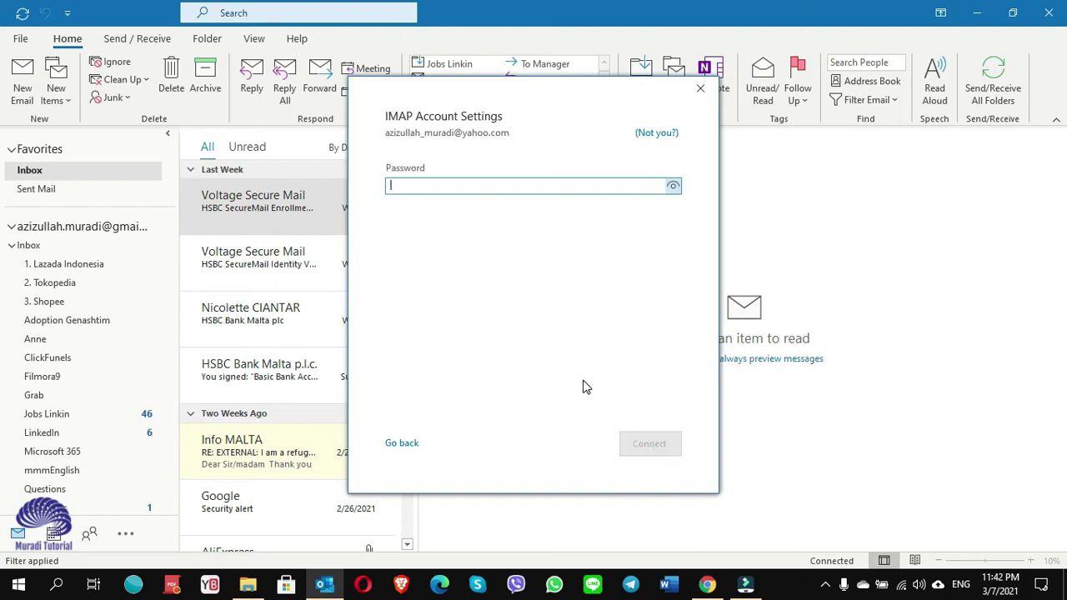
# Connect with the password, retry with outgoing port 587, and reopen settings after the logon error.
pyautogui.write('**************')
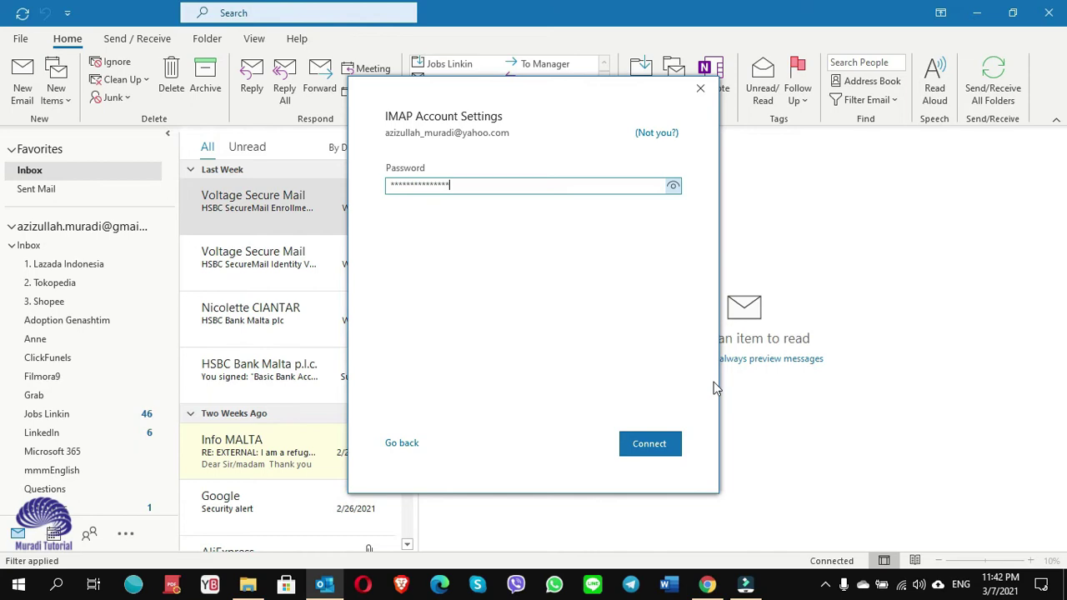
pyautogui.click(643, 445)
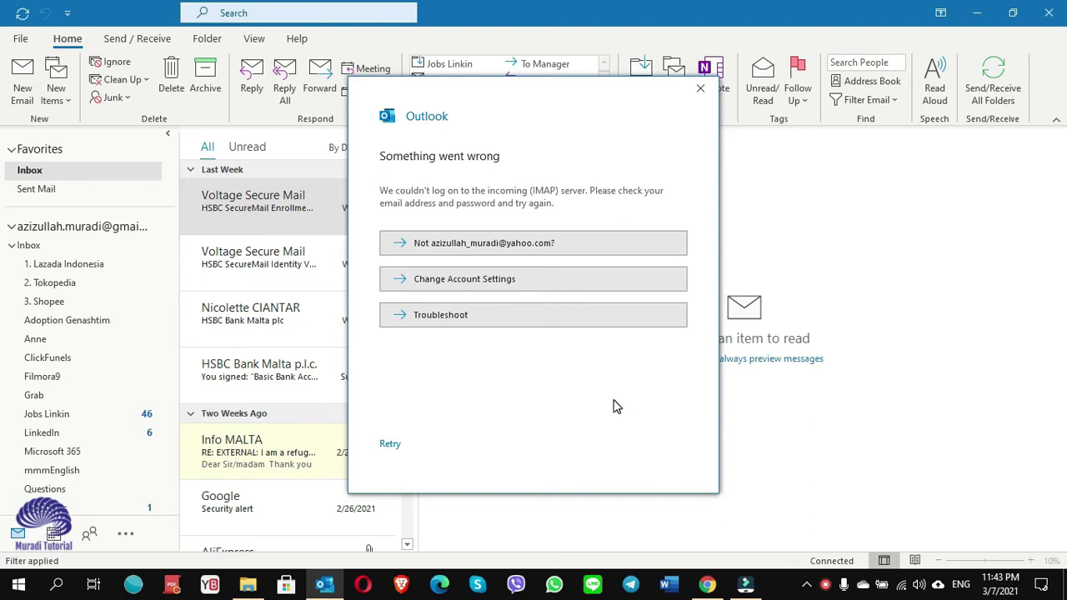
pyautogui.click(475, 286)
pyautogui.moveTo(640, 274); pyautogui.dragTo(608, 282)
pyautogui.write('587')
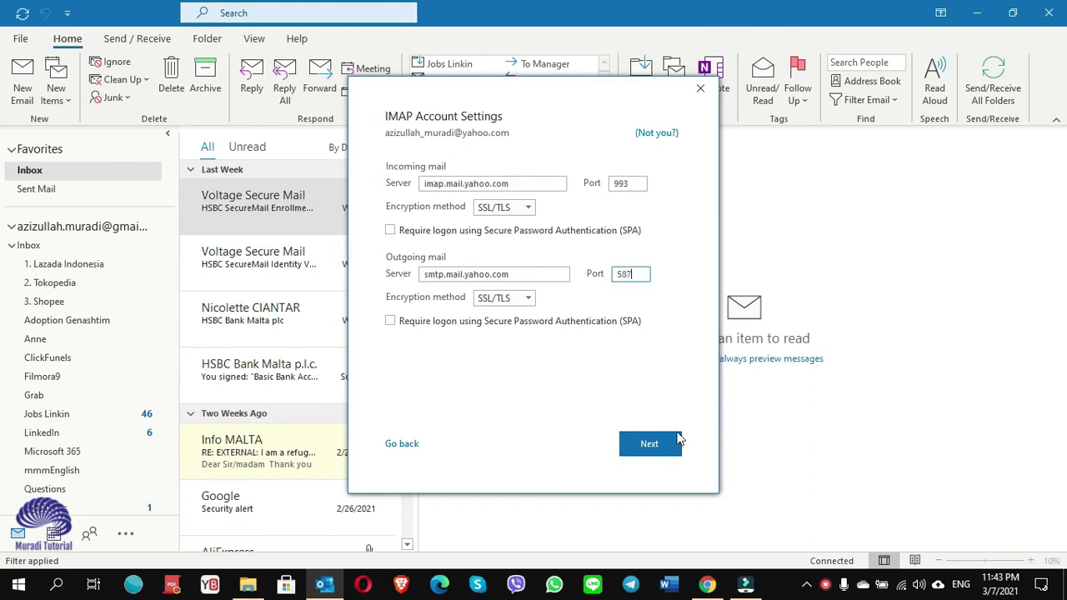
pyautogui.click(649, 446)
pyautogui.click(649, 446)
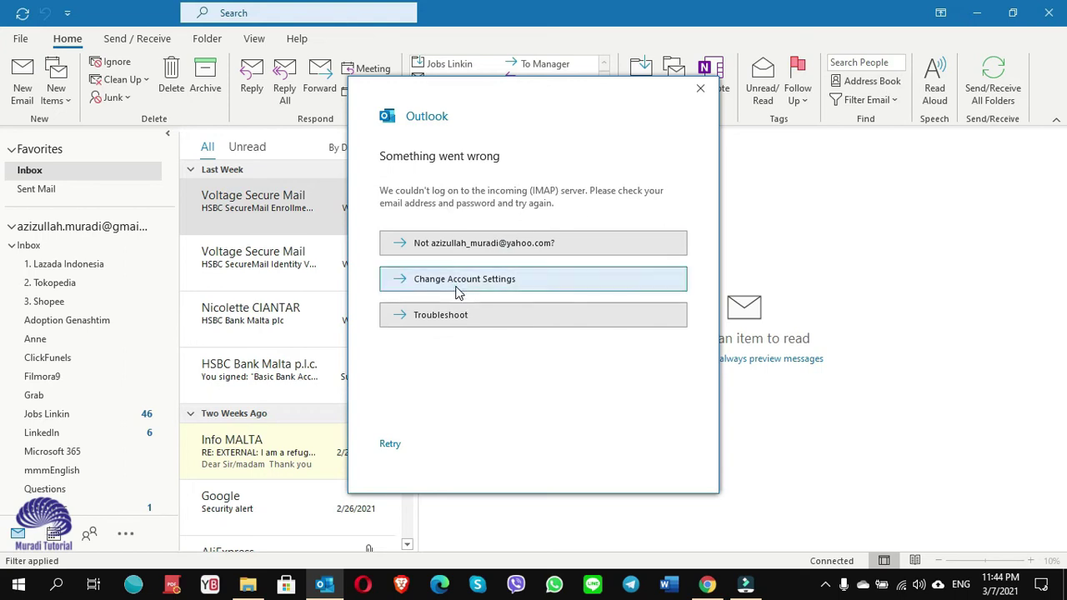
pyautogui.click(456, 284)
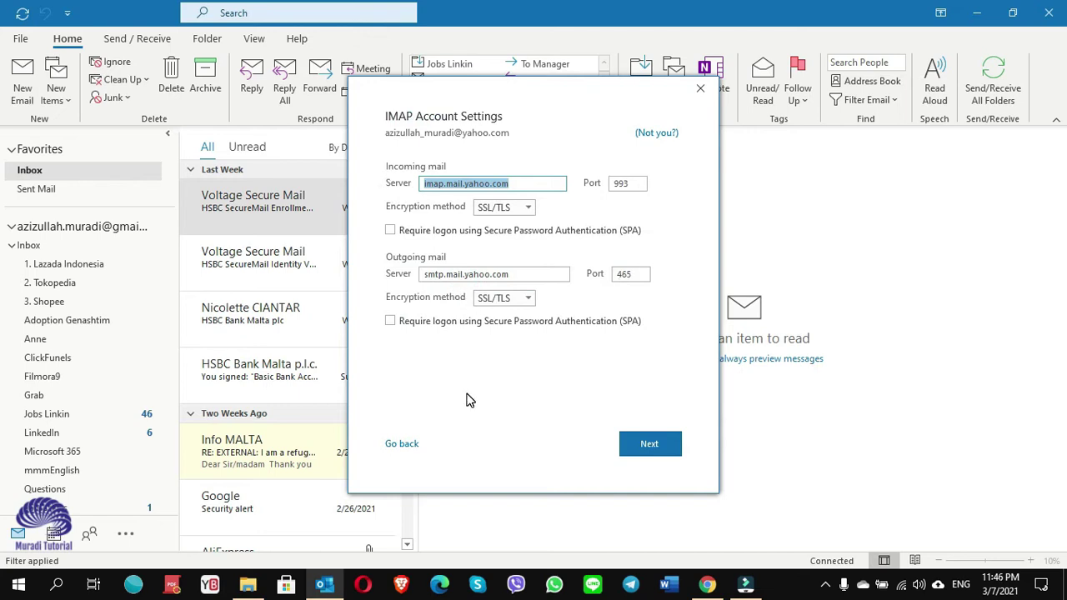
# Go back from the IMAP settings to the email address screen.
pyautogui.click(403, 450)
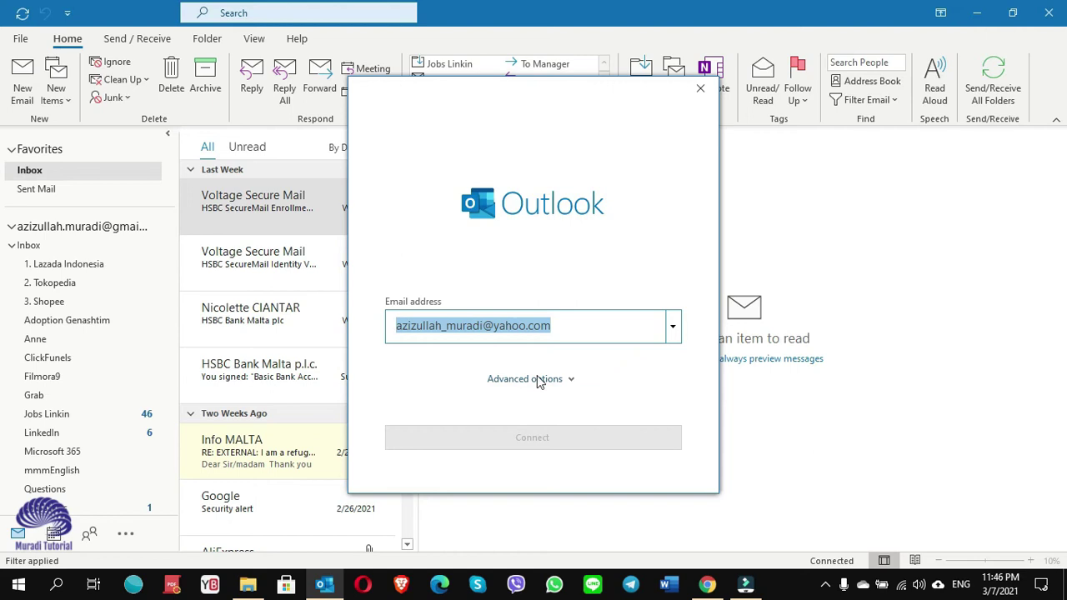
# Choose manual setup under advanced options, reselect the Yahoo address, and continue.
pyautogui.click(563, 380)
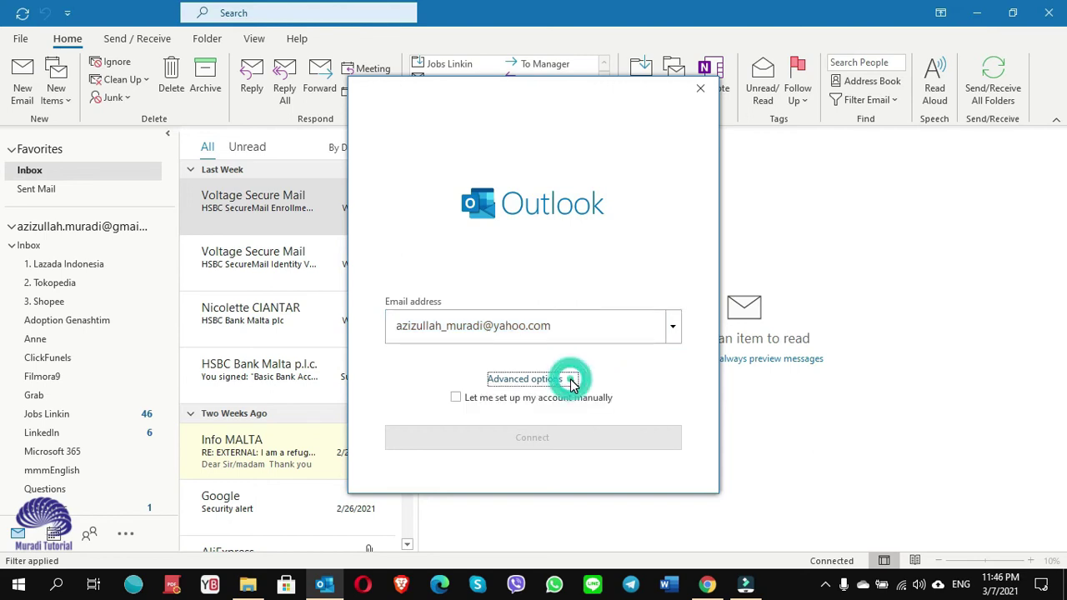
pyautogui.click(456, 399)
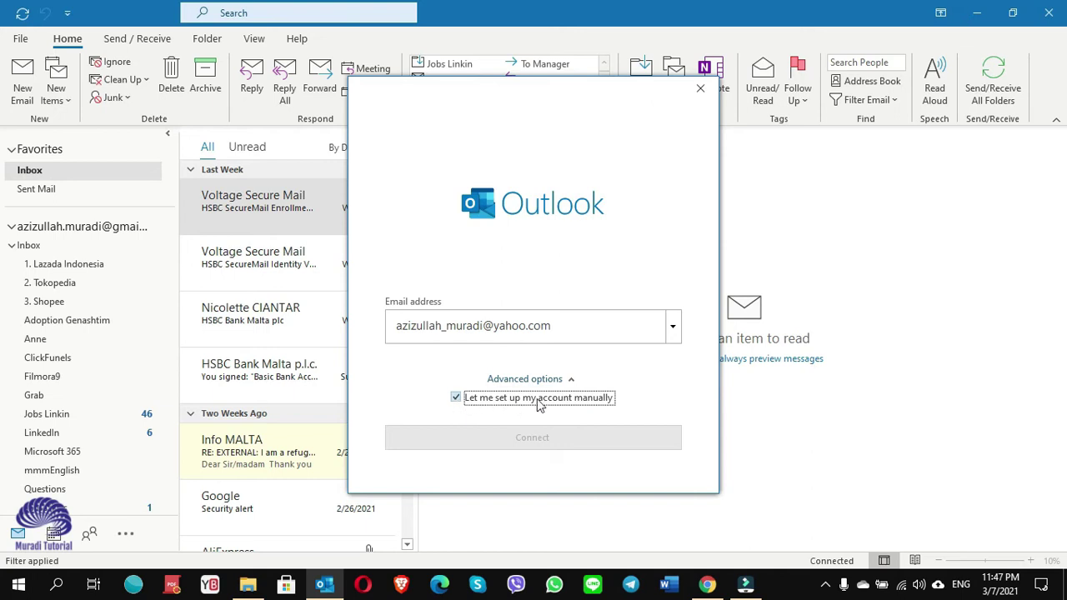
pyautogui.click(675, 325)
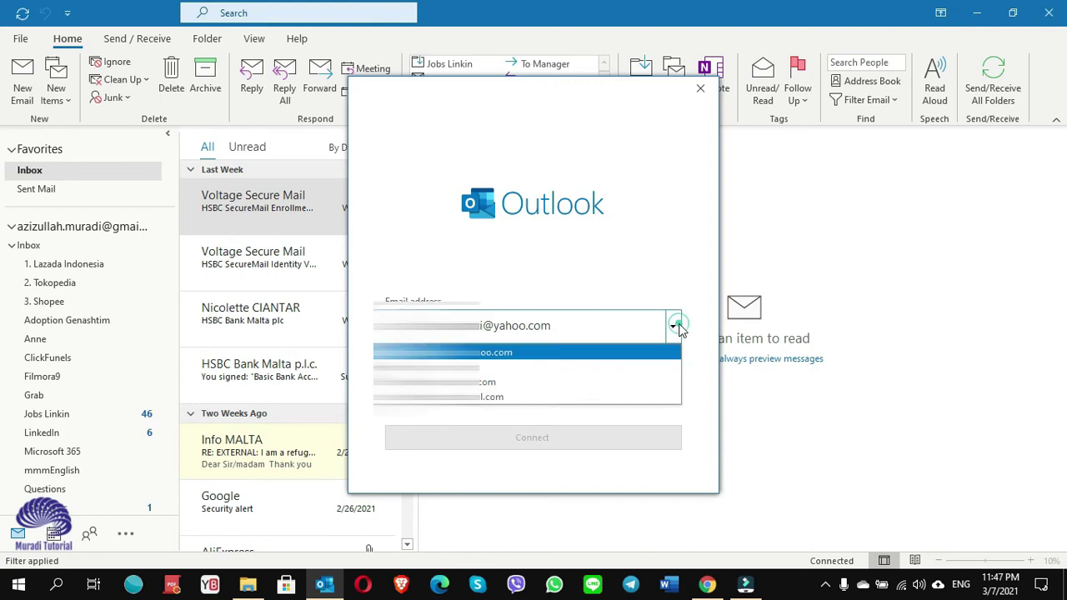
pyautogui.click(527, 380)
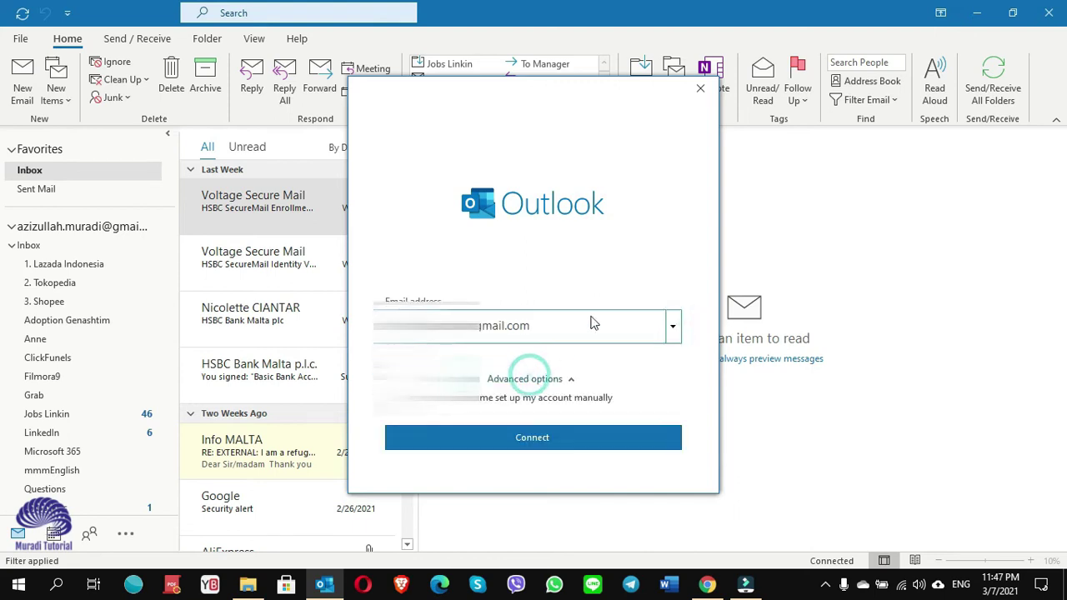
pyautogui.click(673, 327)
pyautogui.click(540, 354)
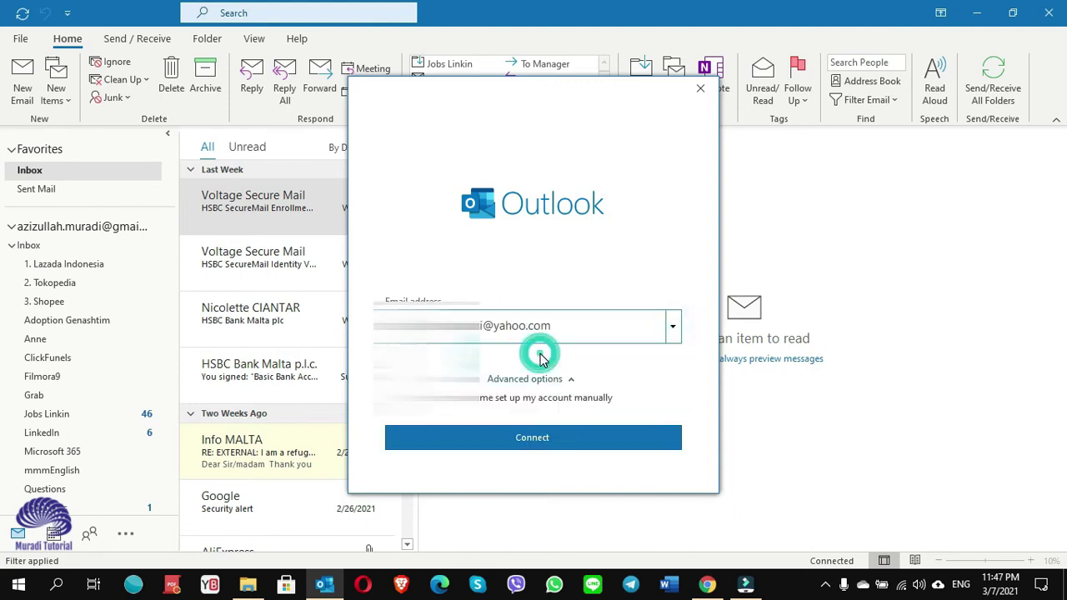
pyautogui.click(547, 439)
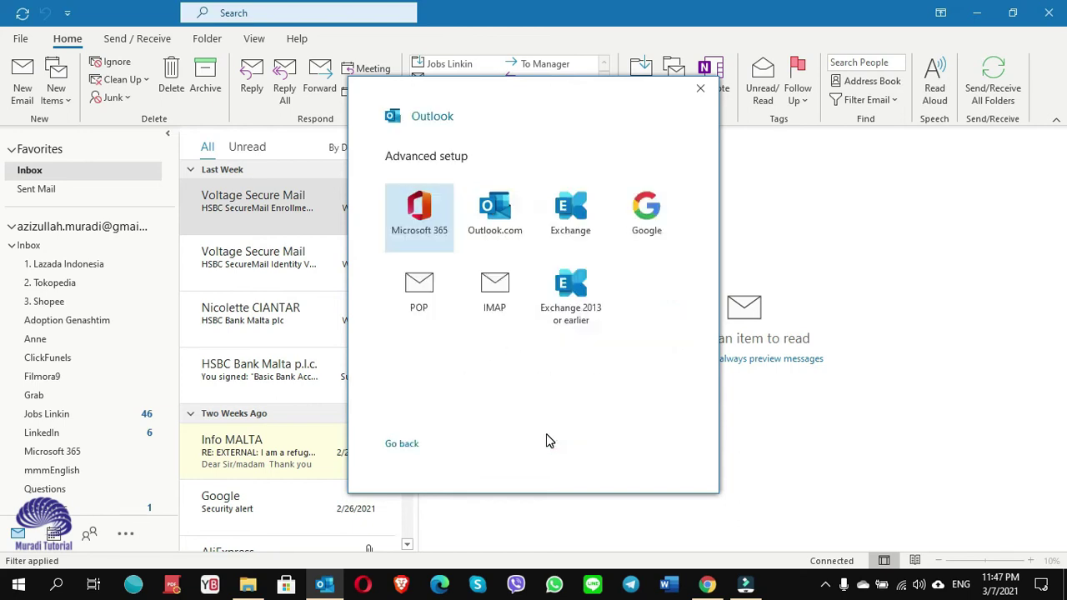
# Pick POP, submit the password, and dismiss the server password prompt.
pyautogui.click(432, 300)
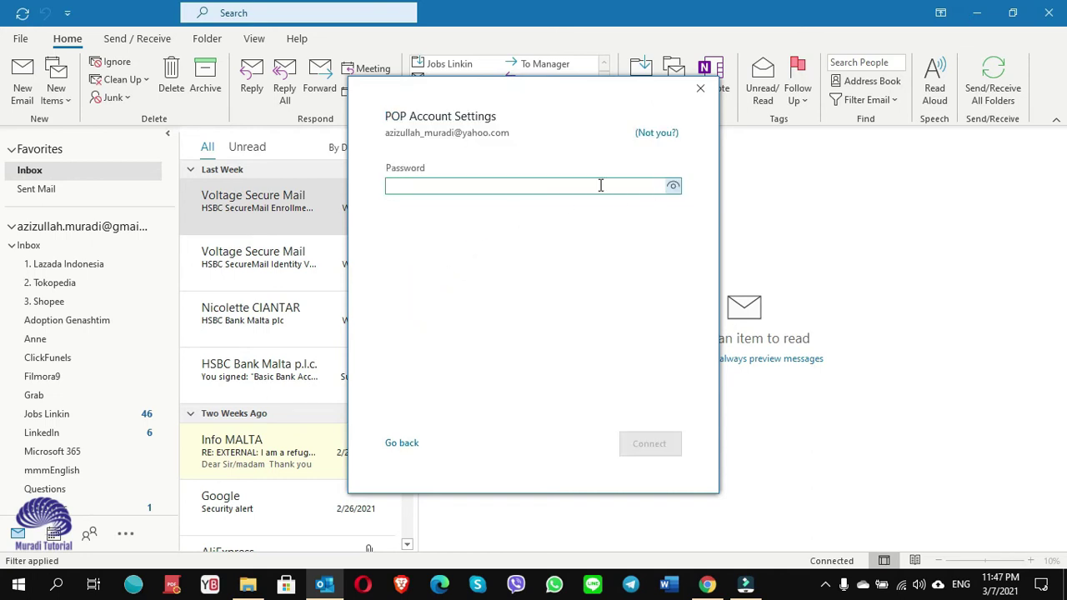
pyautogui.write('*')
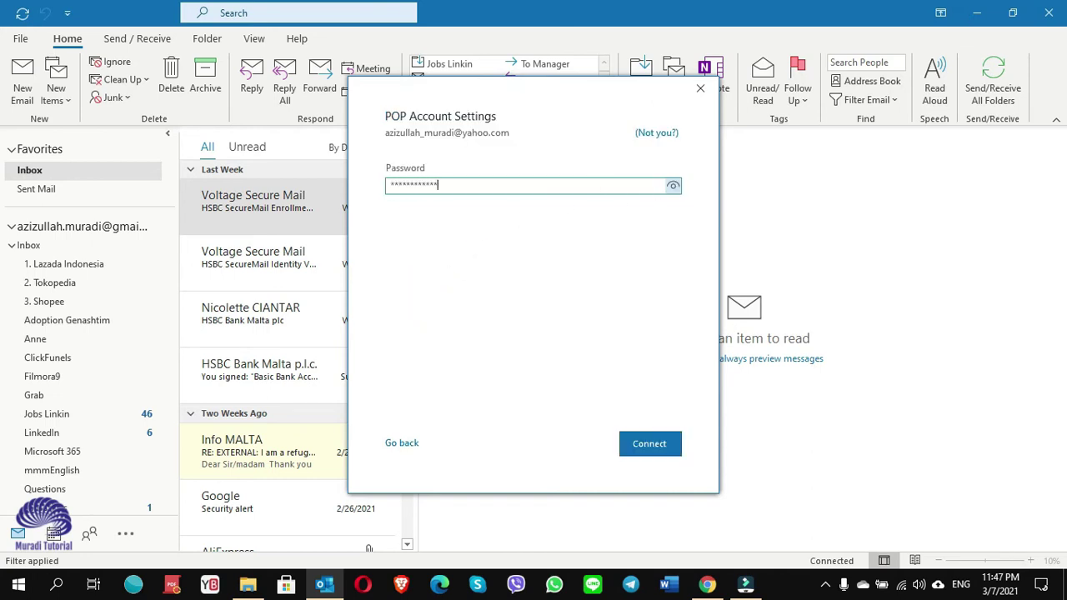
pyautogui.press('Return')
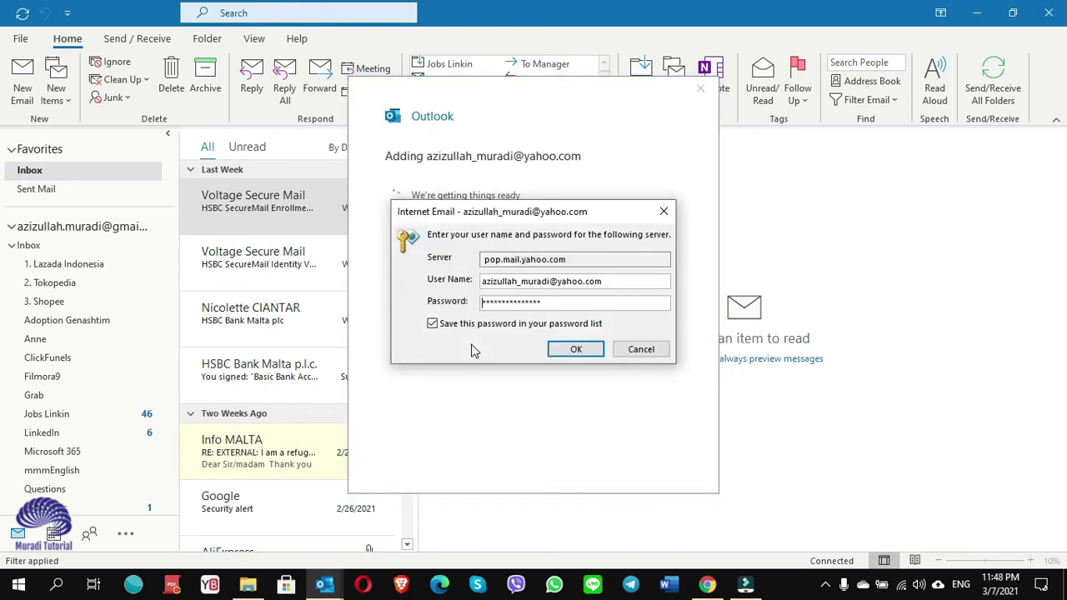
pyautogui.click(657, 354)
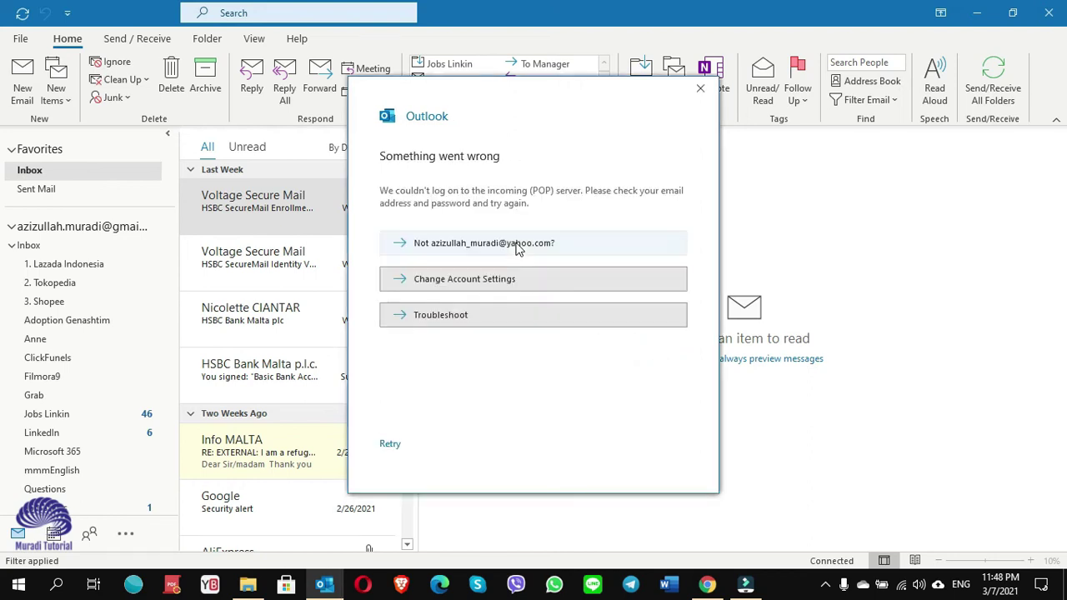
pyautogui.click(466, 280)
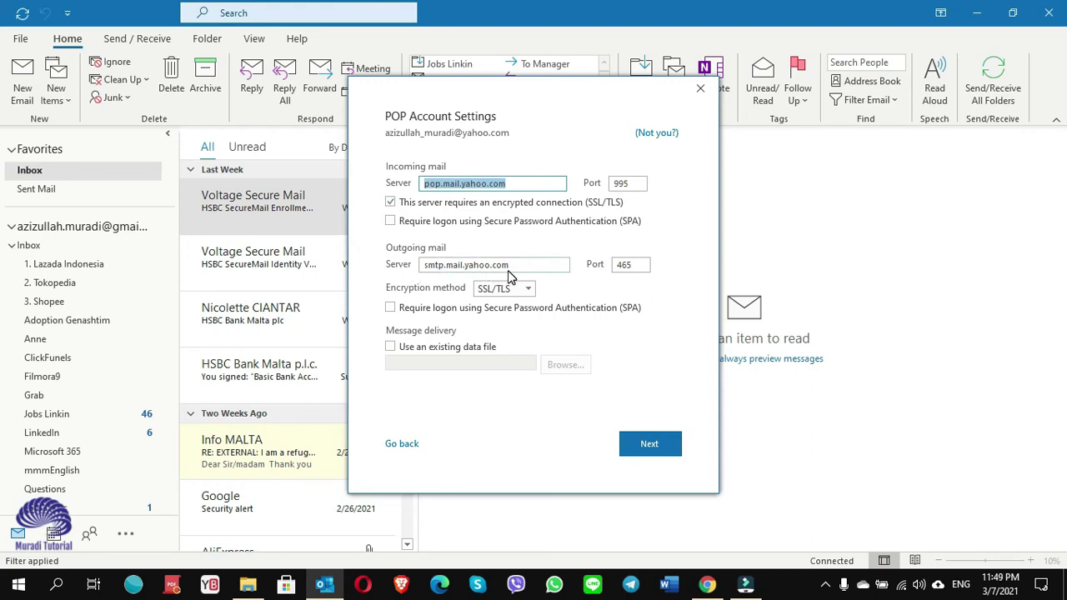
pyautogui.click(647, 443)
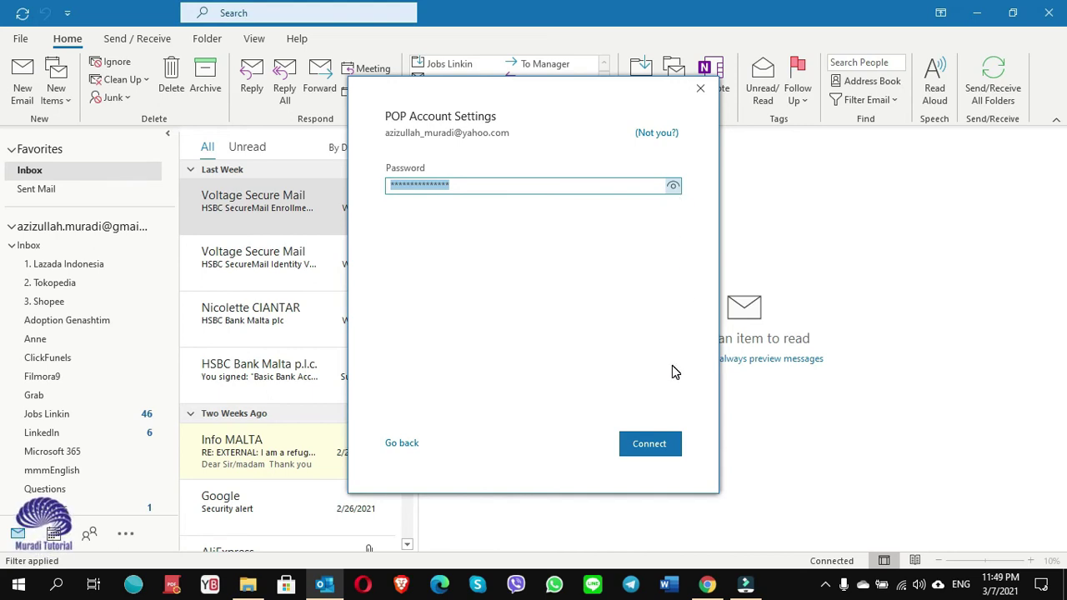
pyautogui.click(655, 444)
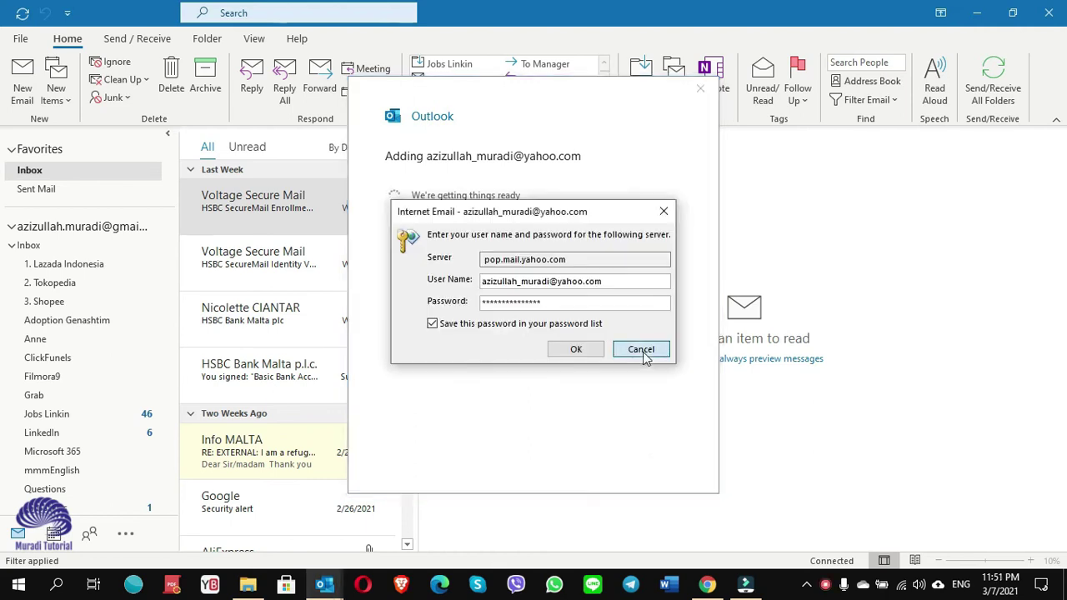
pyautogui.click(641, 352)
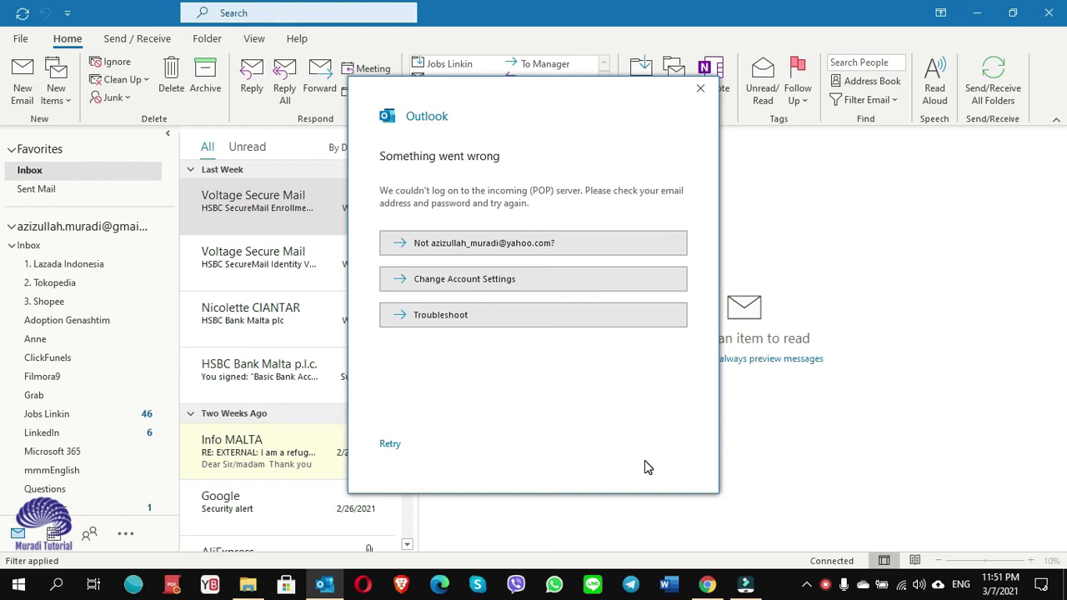
pyautogui.moveTo(708, 585)
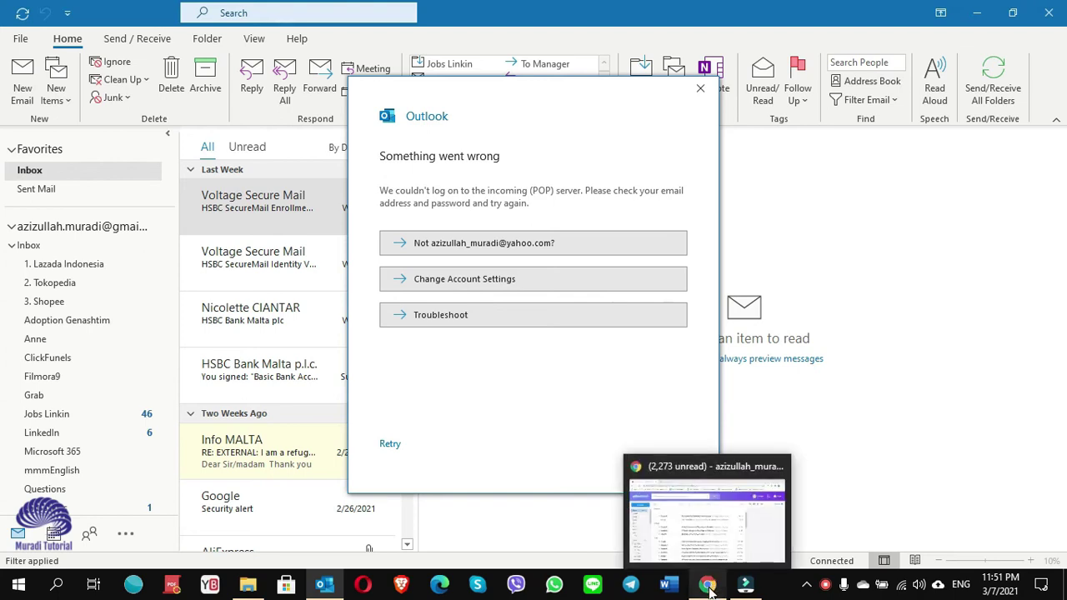
# In the Yahoo Mail browser window, go from Account Info to Account Security.
pyautogui.click(707, 586)
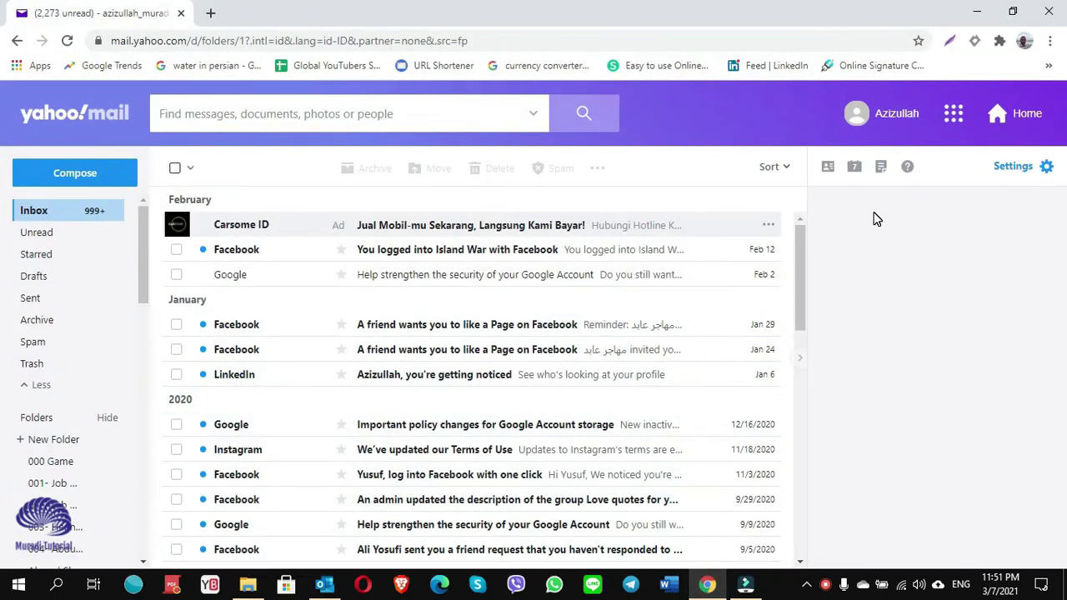
pyautogui.click(881, 117)
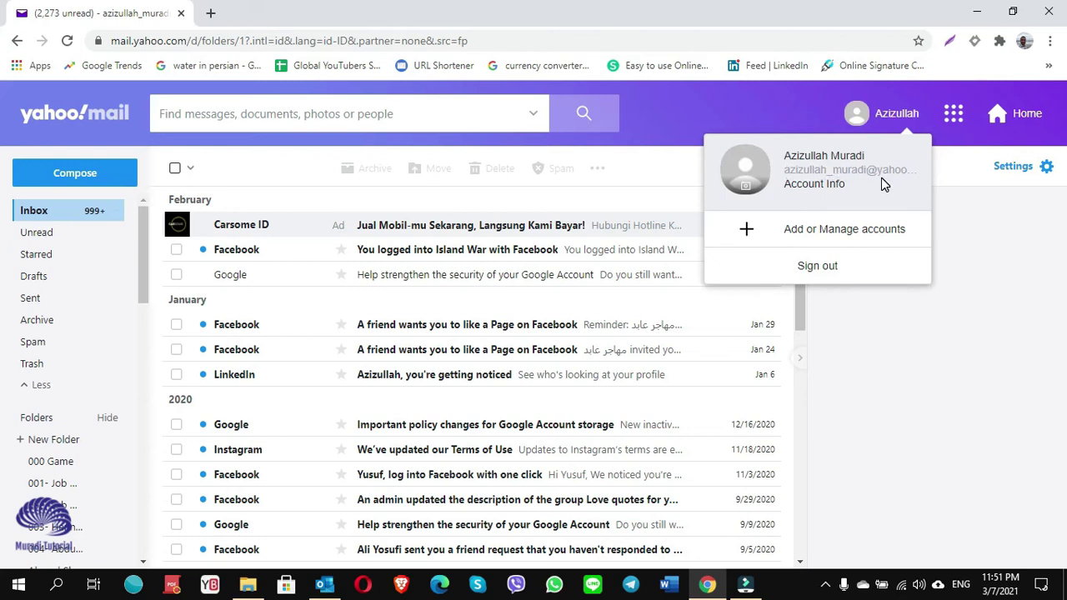
pyautogui.click(815, 184)
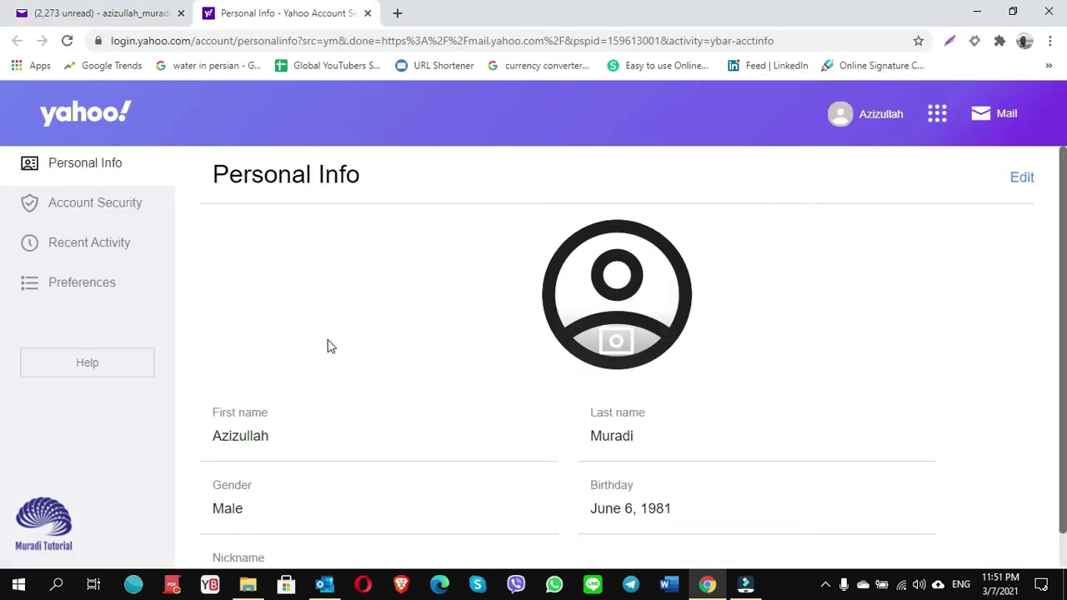
pyautogui.click(94, 207)
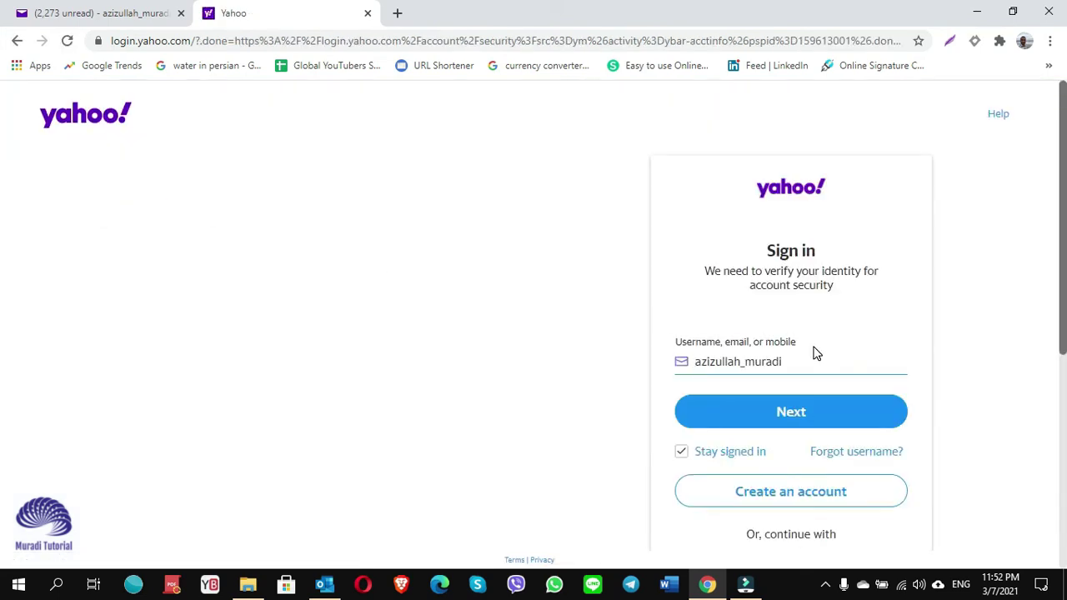
# Re-confirm the Yahoo sign-in with the username and account password.
pyautogui.click(790, 417)
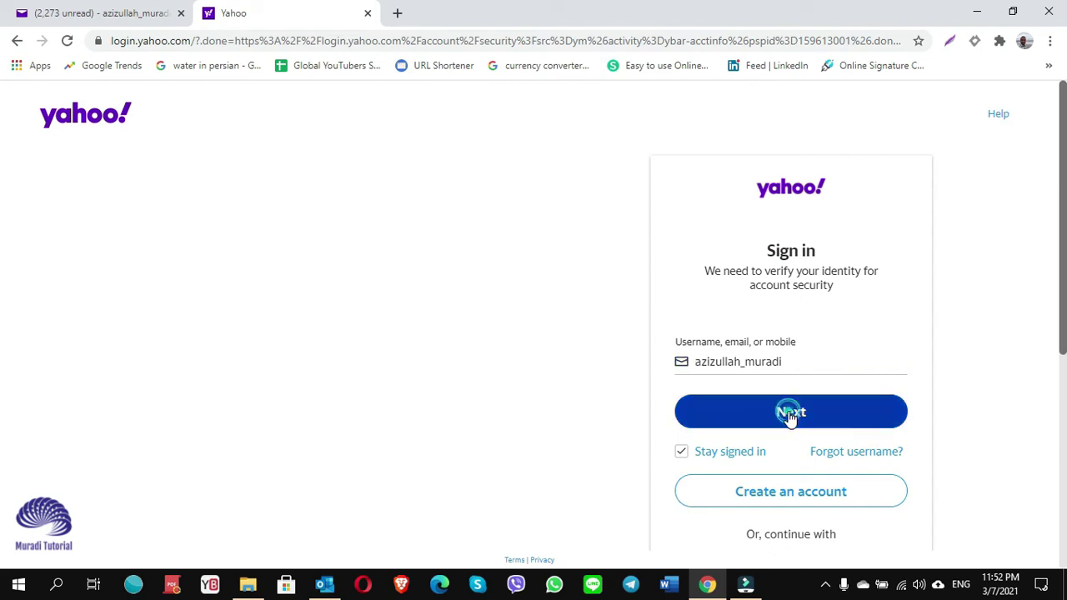
pyautogui.write('••••')
pyautogui.click(789, 418)
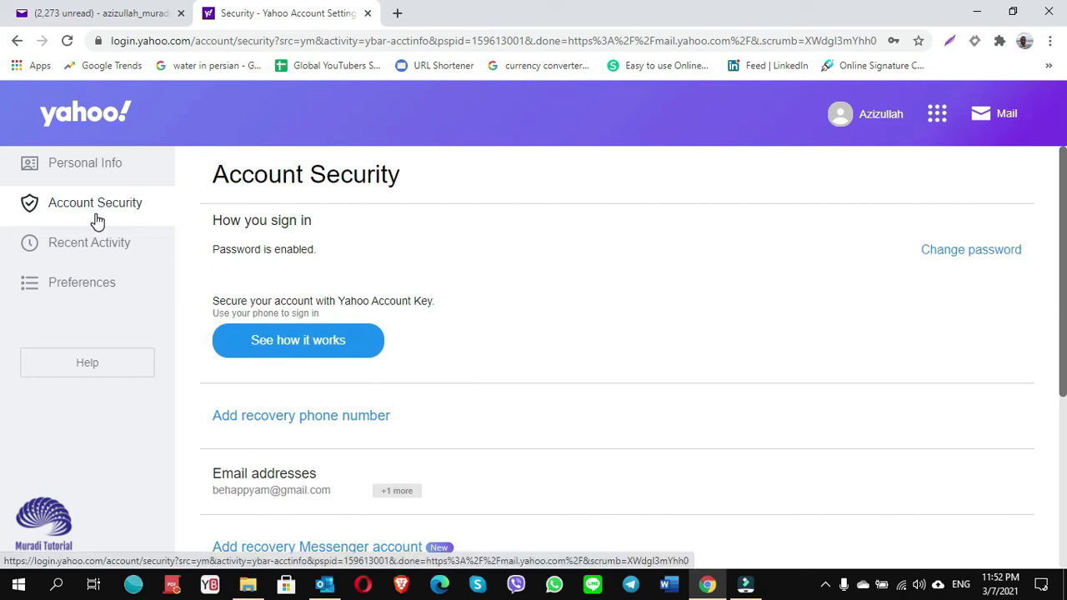
# Generate a Yahoo app password for Outlook Desktop.
pyautogui.scroll(-1, 523, 421)
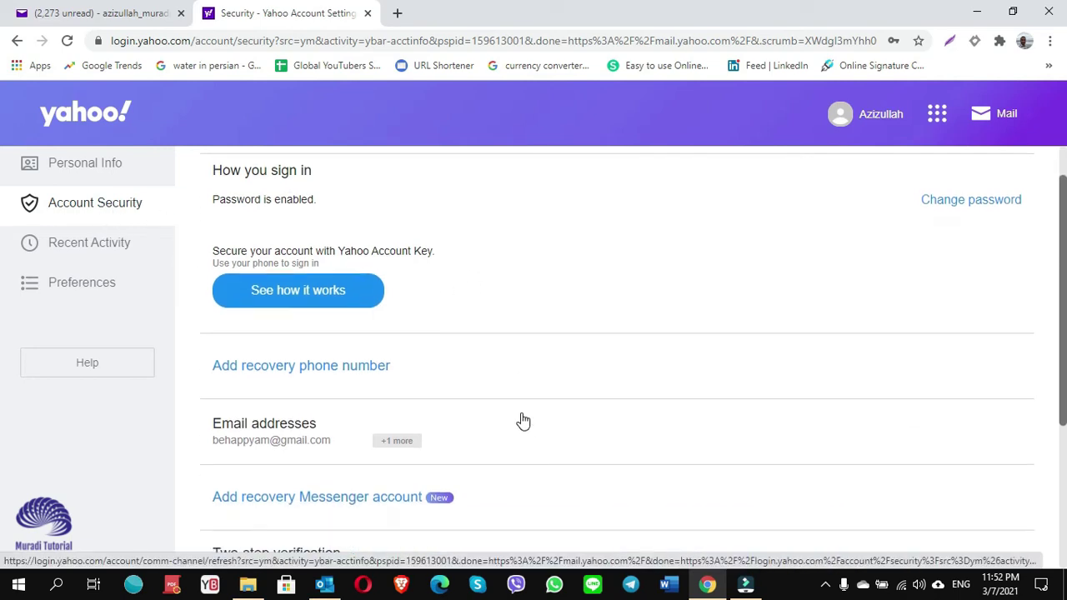
pyautogui.scroll(-5, 524, 421)
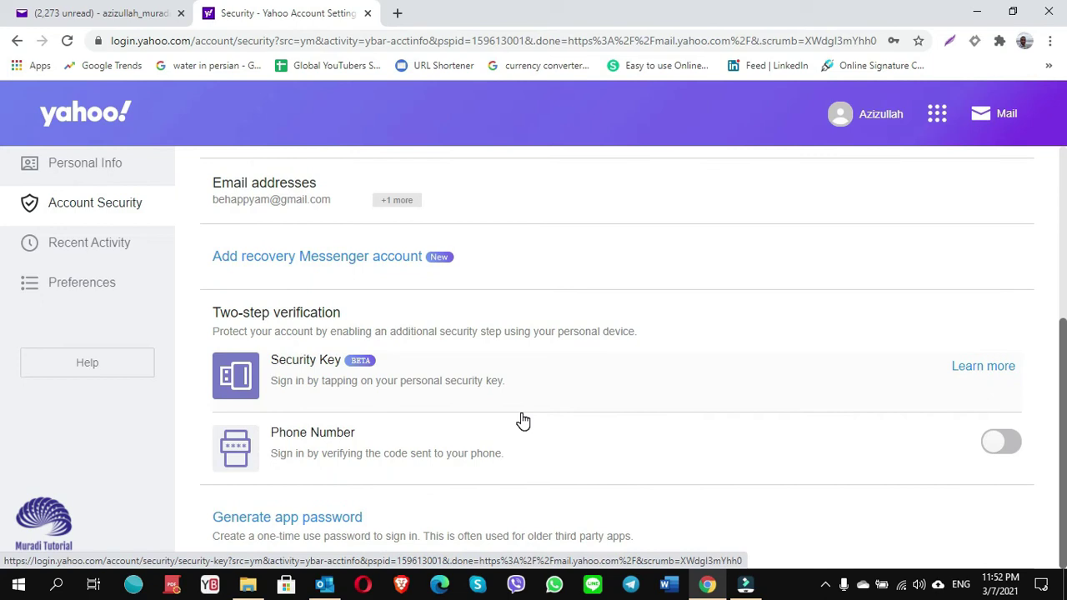
pyautogui.click(259, 533)
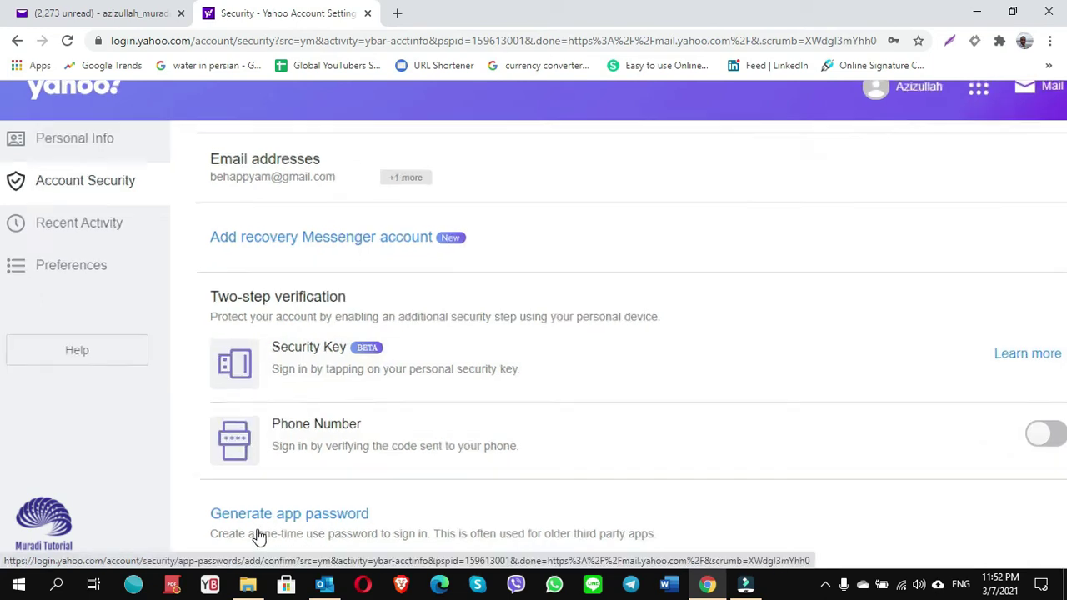
pyautogui.scroll(5, 259, 536)
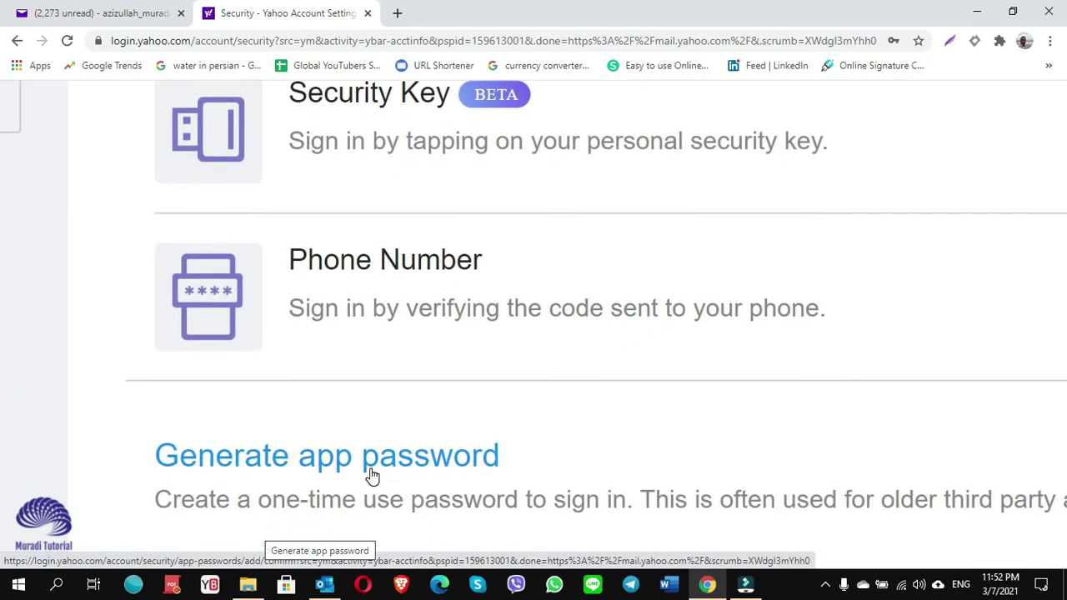
pyautogui.click(346, 465)
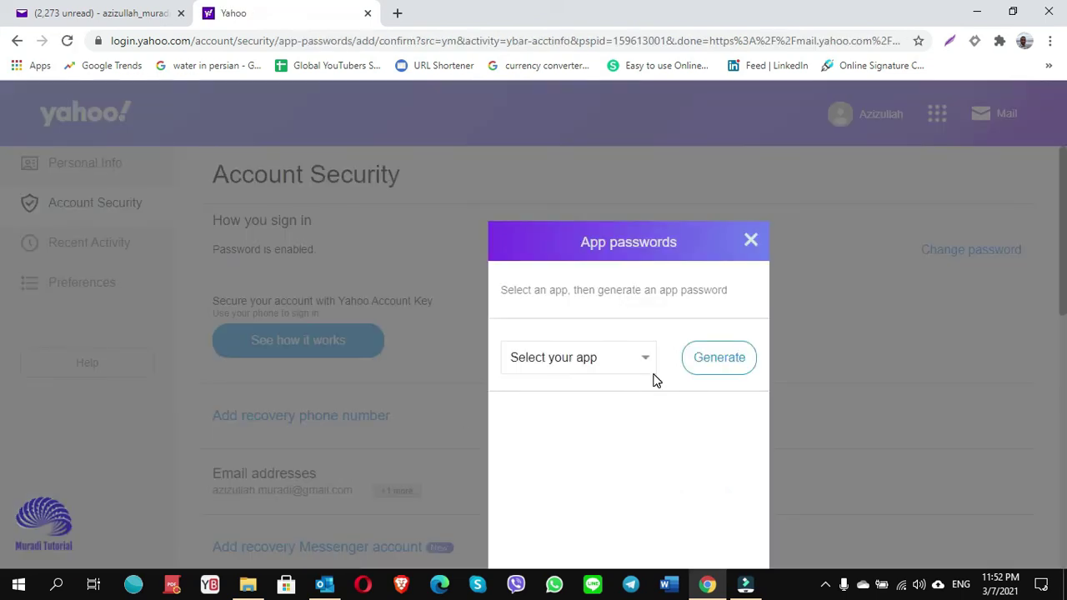
pyautogui.scroll(2, 634, 360)
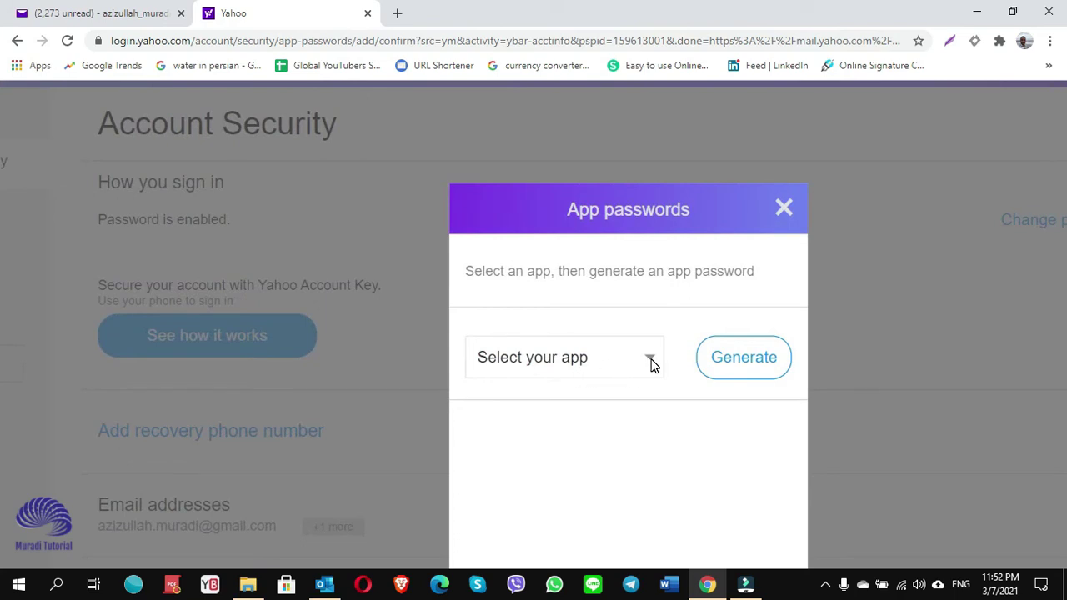
pyautogui.click(652, 365)
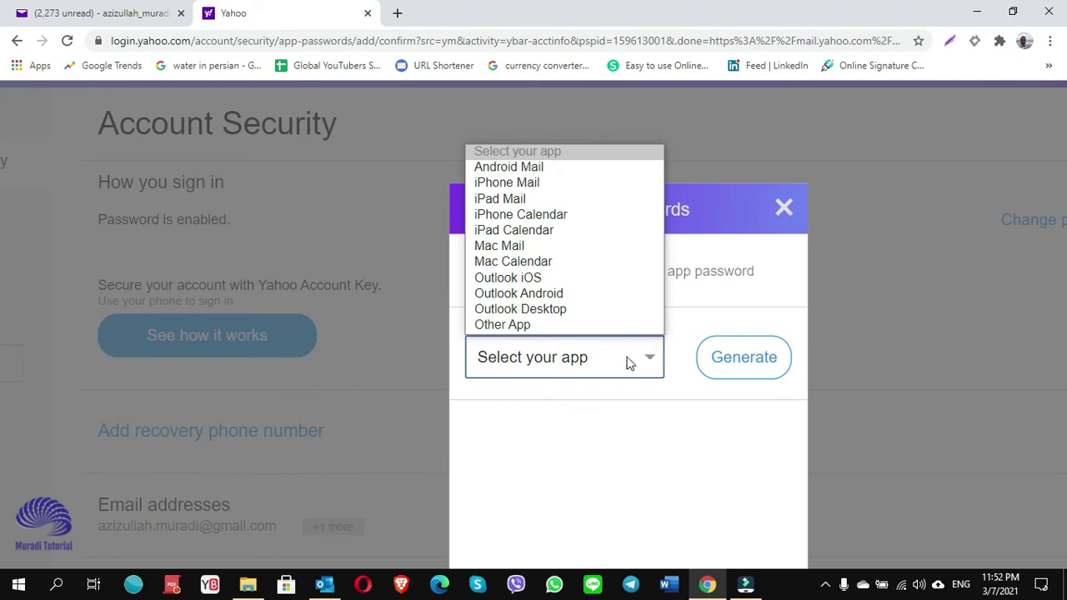
pyautogui.click(526, 315)
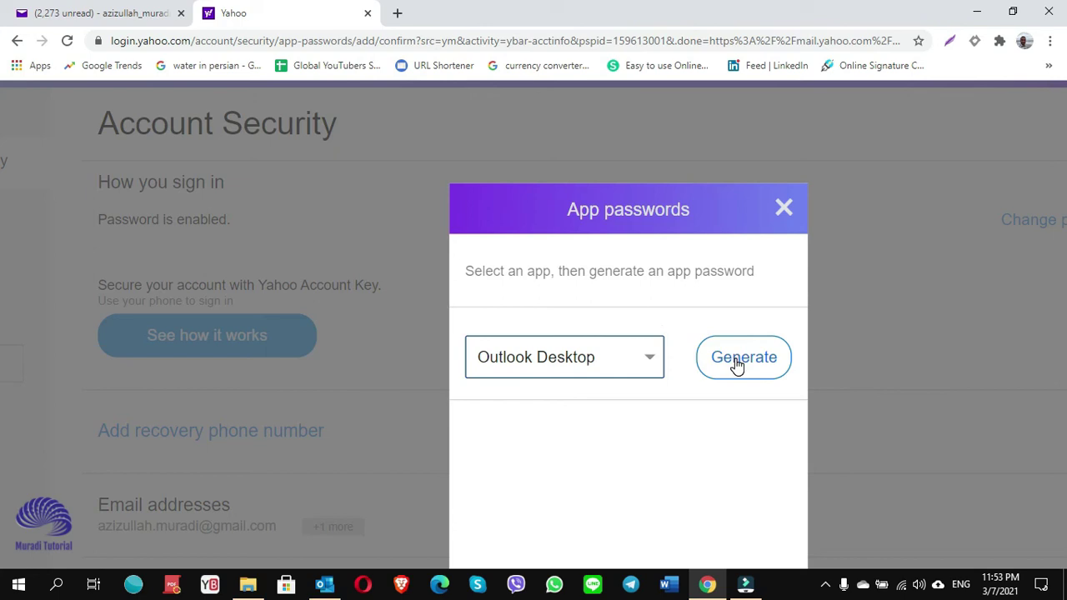
pyautogui.click(738, 365)
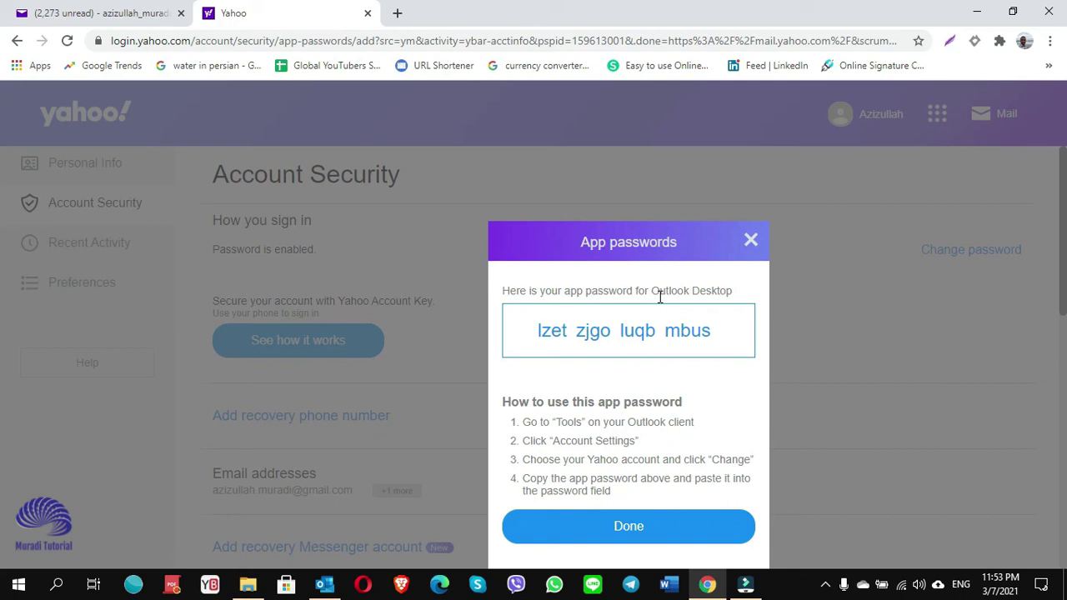
# Copy the generated app password, close the dialog and return to Outlook.
pyautogui.moveTo(718, 335); pyautogui.dragTo(533, 337)
pyautogui.rightClick(550, 334)
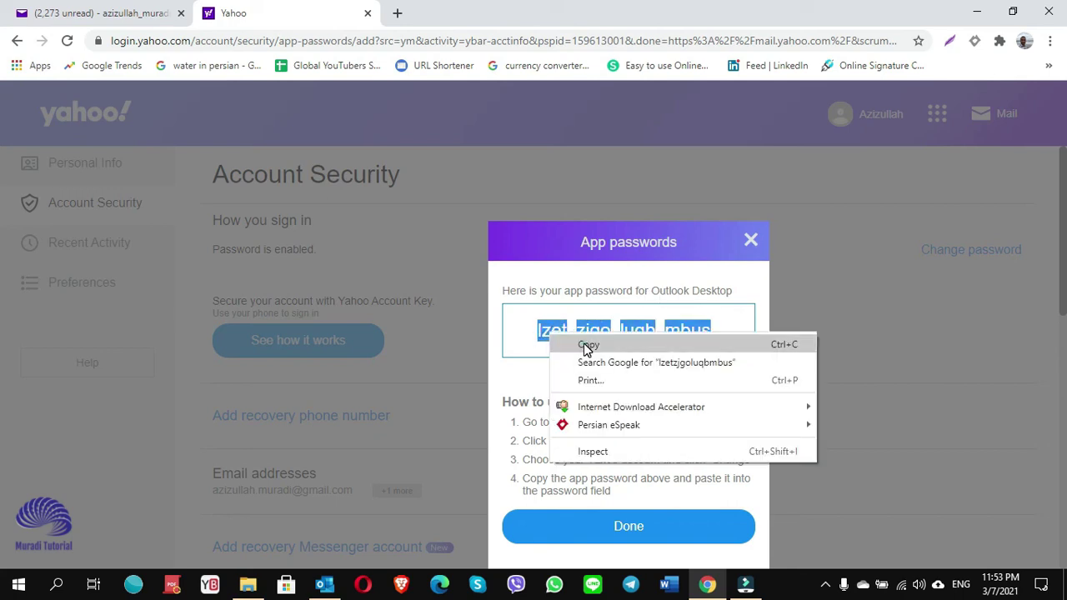
pyautogui.click(585, 347)
pyautogui.click(622, 533)
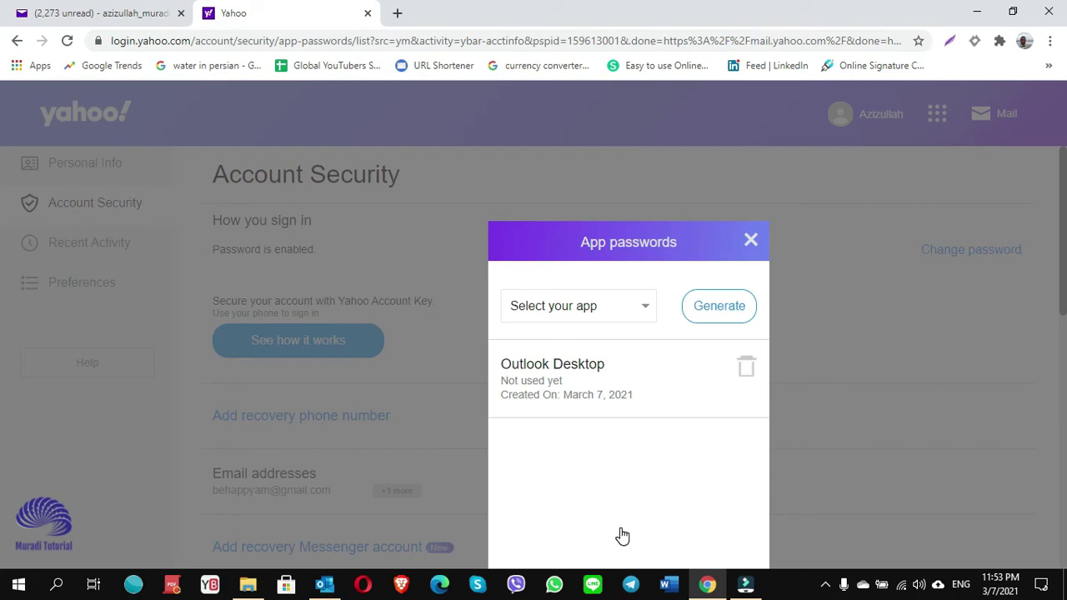
pyautogui.scroll(-1, 622, 525)
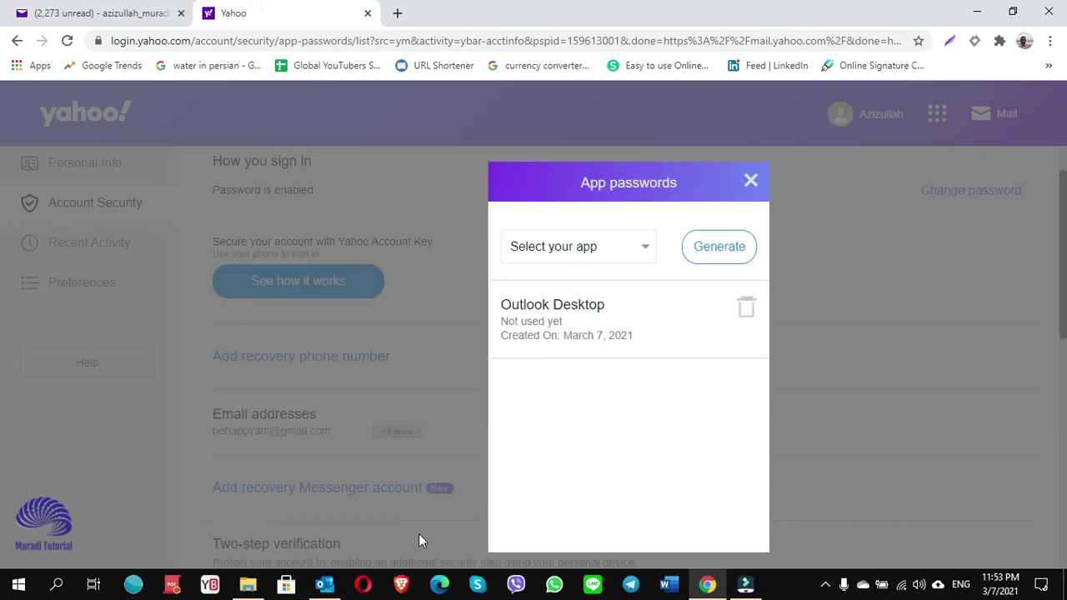
pyautogui.click(328, 585)
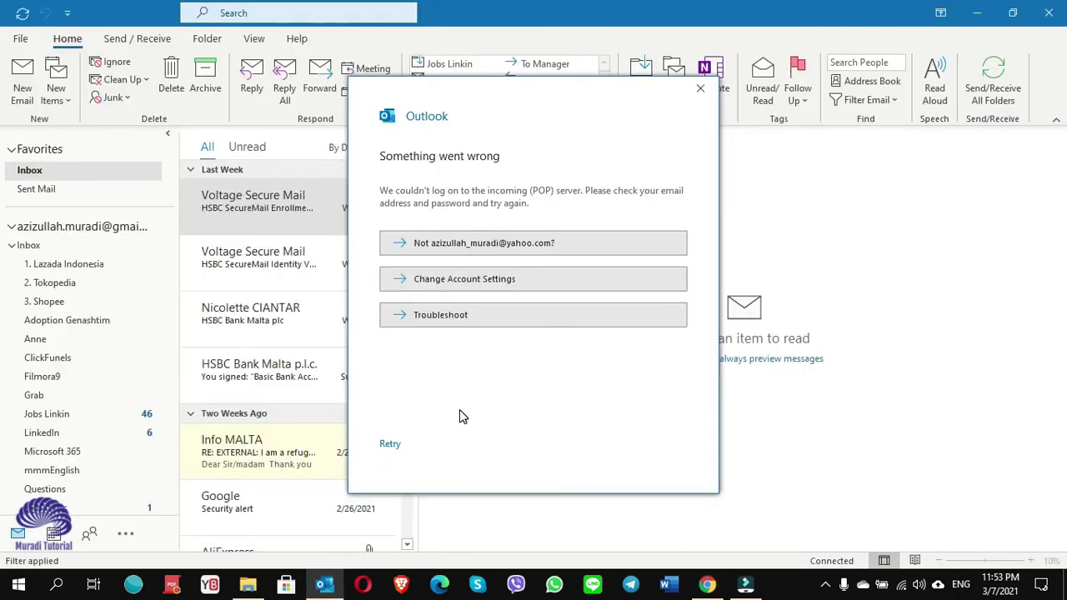
# Replace the old POP password with the pasted app password and connect the account.
pyautogui.click(488, 280)
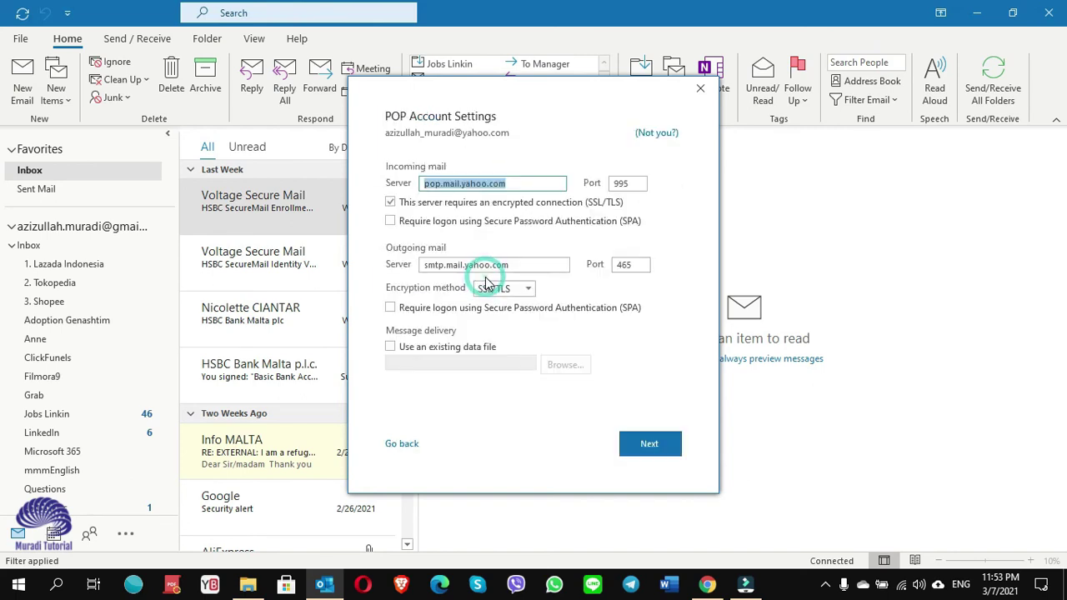
pyautogui.click(639, 445)
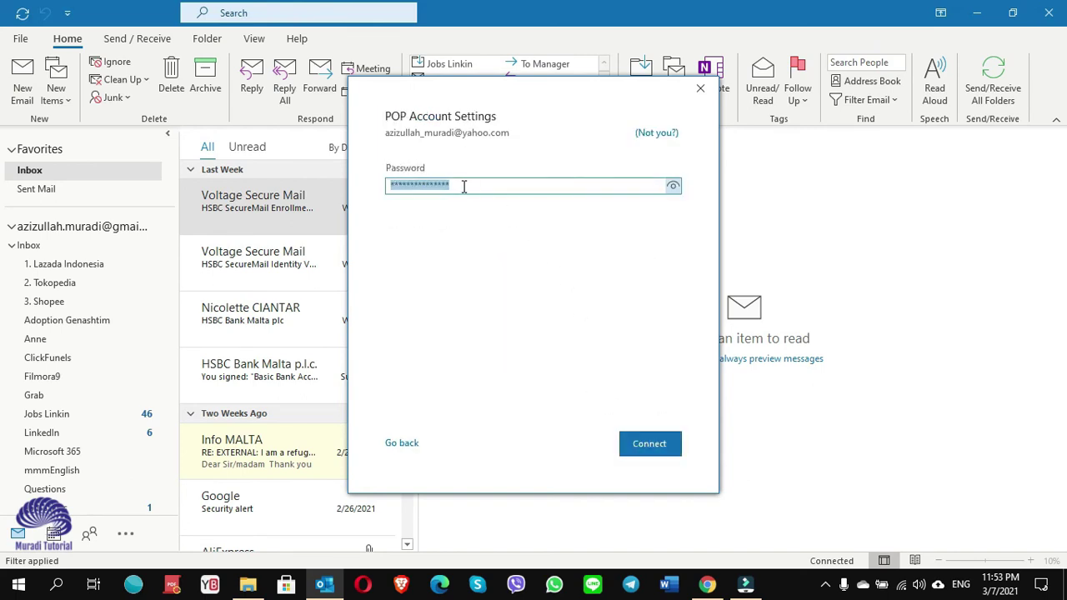
pyautogui.moveTo(463, 185); pyautogui.dragTo(386, 185)
pyautogui.hotkey('ctrl', 'v')
pyautogui.click(655, 452)
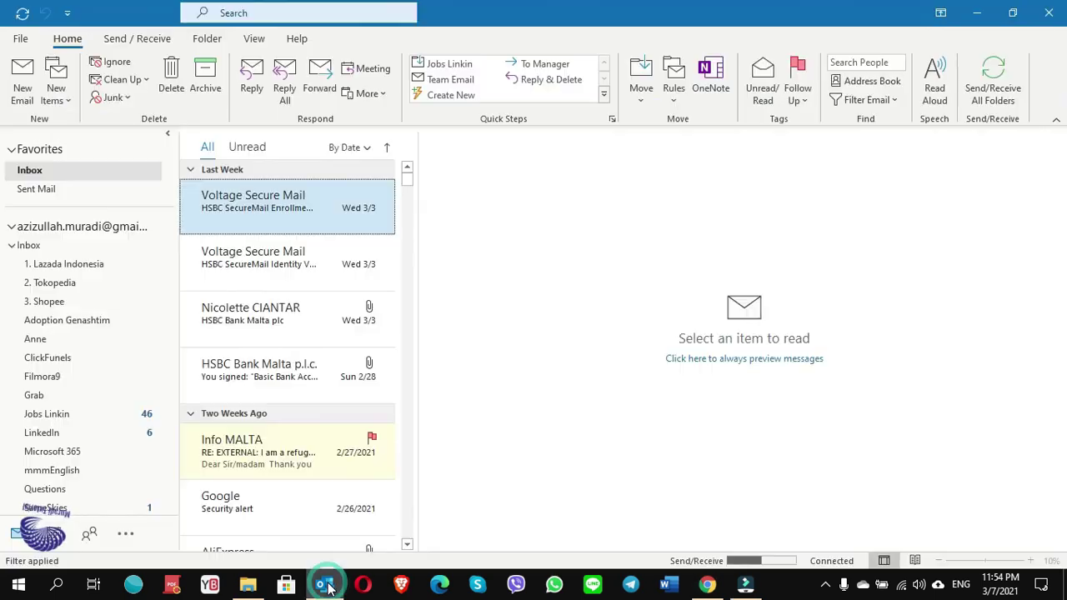
# Expand the Yahoo account's folders and open its Inbox.
pyautogui.scroll(-2, 167, 291)
pyautogui.moveTo(166, 292); pyautogui.dragTo(172, 391)
pyautogui.click(71, 366)
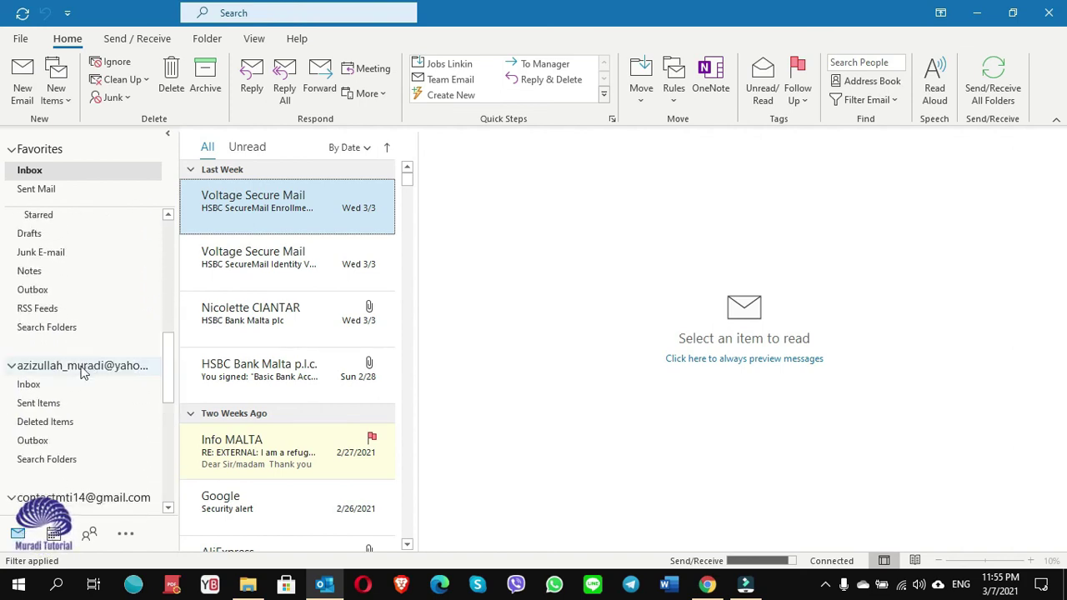
pyautogui.click(39, 384)
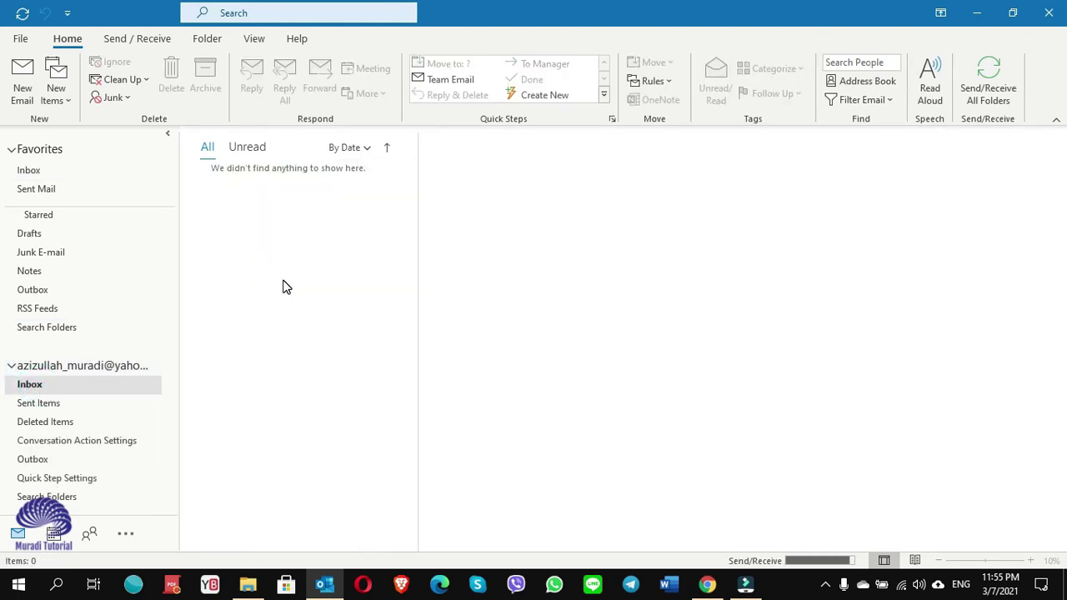